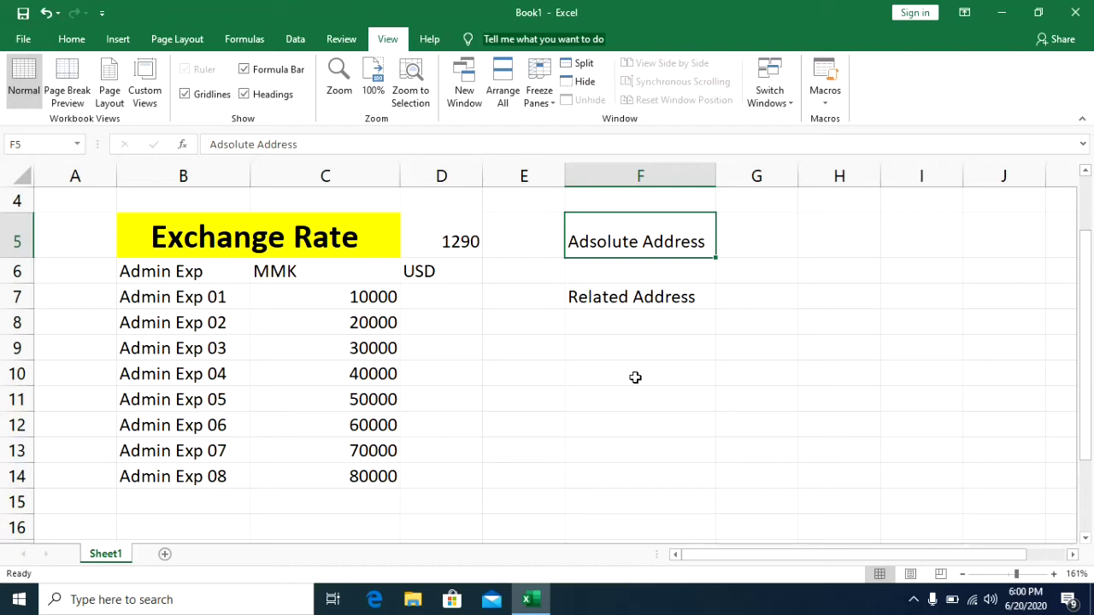
- Select the title, MMK and USD headers, and the Absolute and Related Address labels
left_click(322, 231)
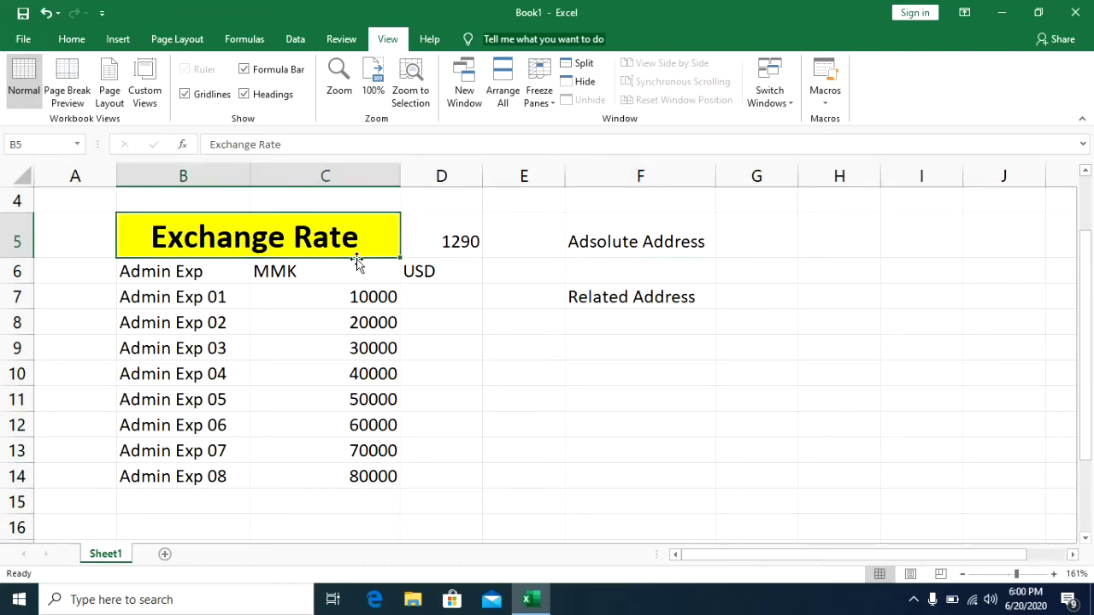
left_click(309, 283)
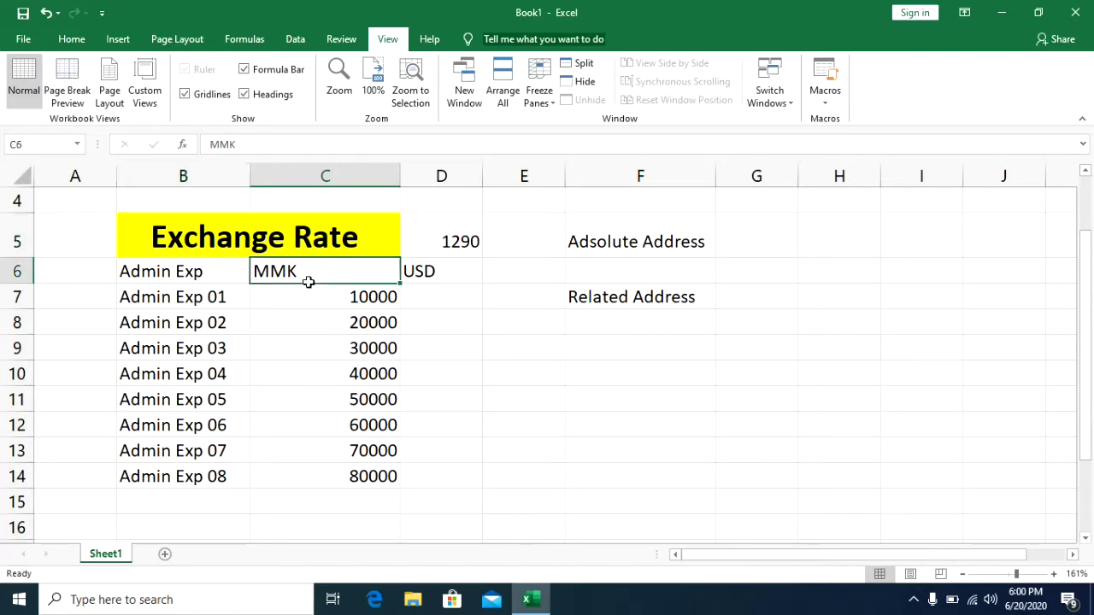
left_click(427, 270)
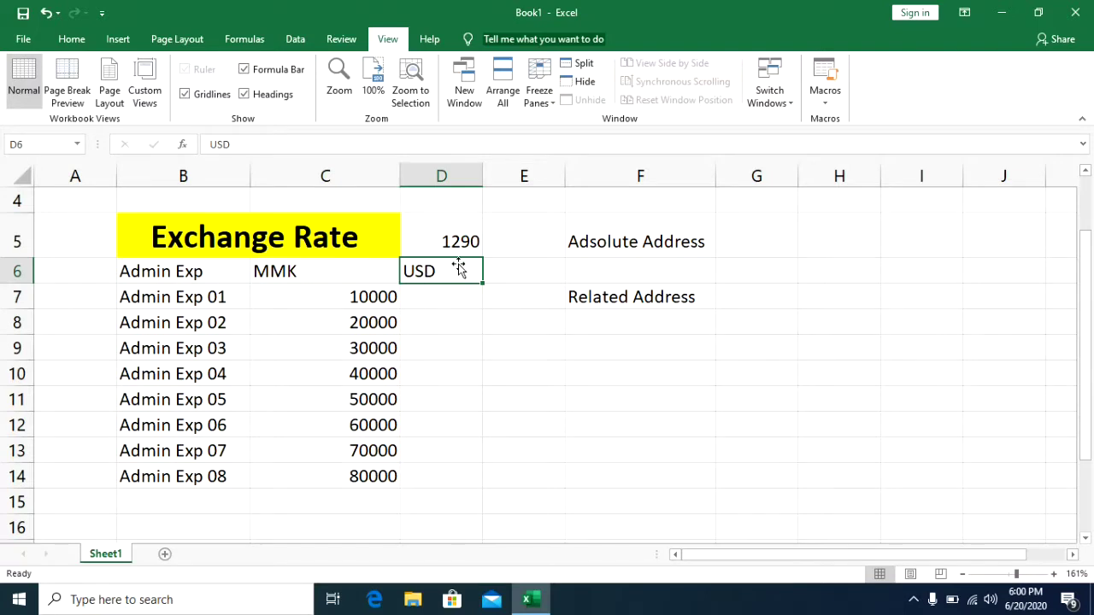
left_click(630, 242)
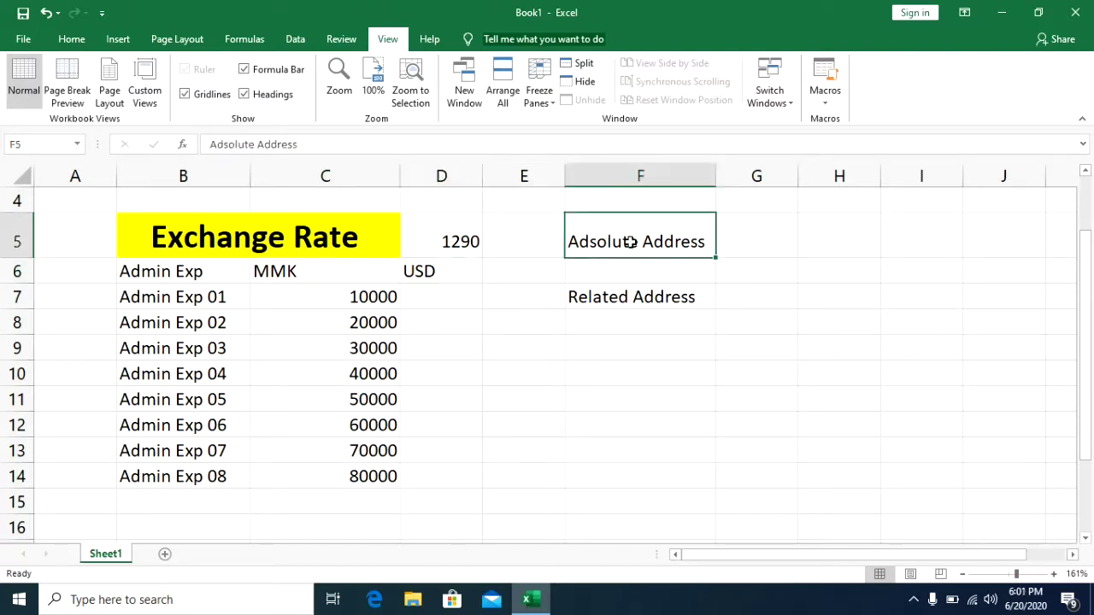
left_click(625, 296)
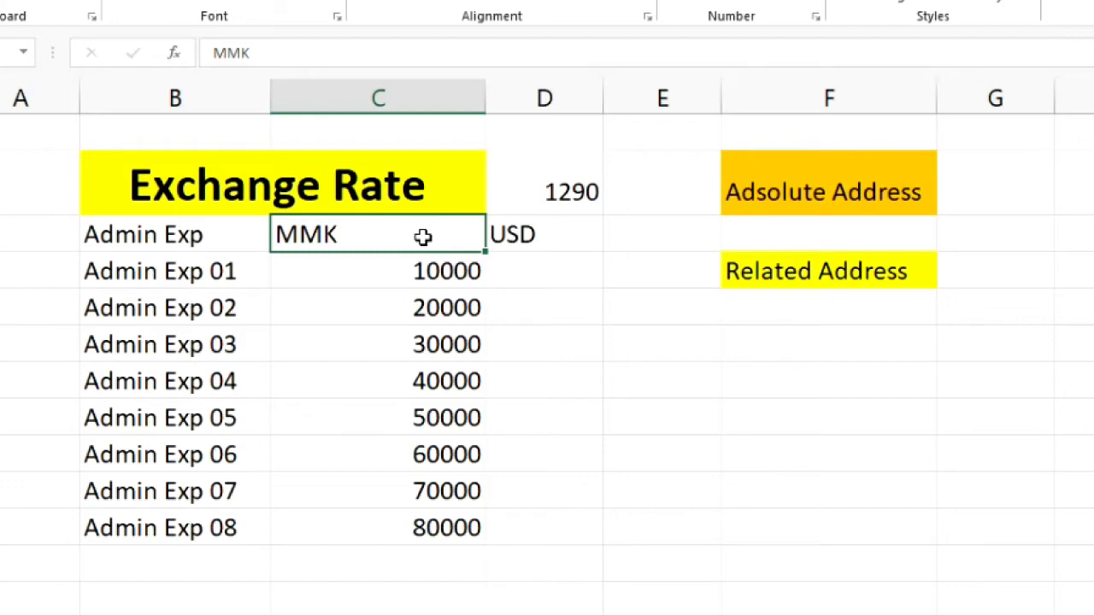
- Repeat the yellow fill on the MMK and USD header cells with F4
key("F4")
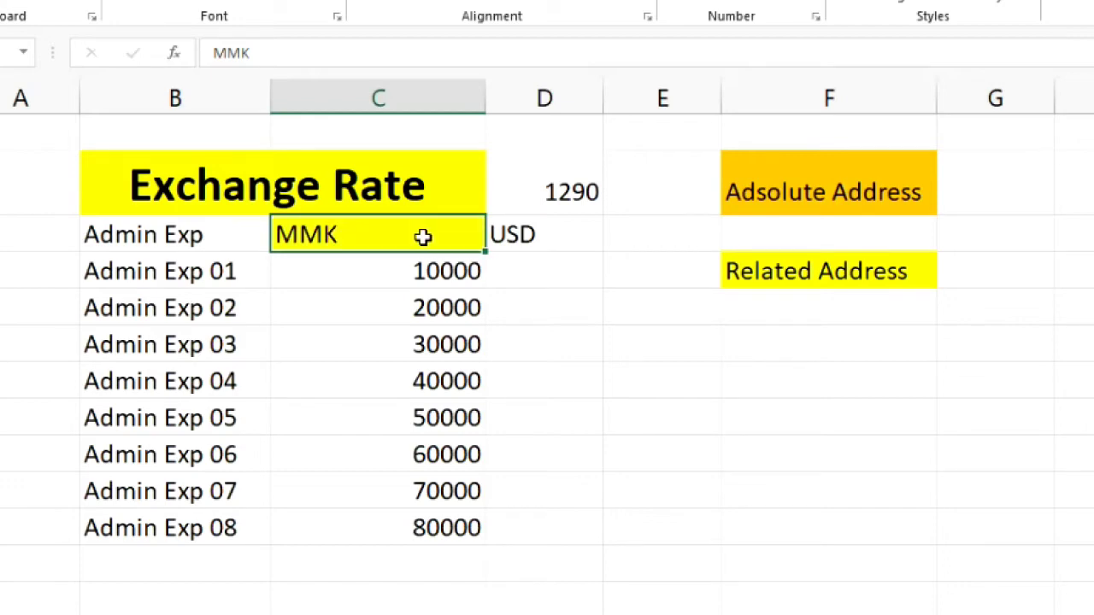
key("Right")
key("F4")
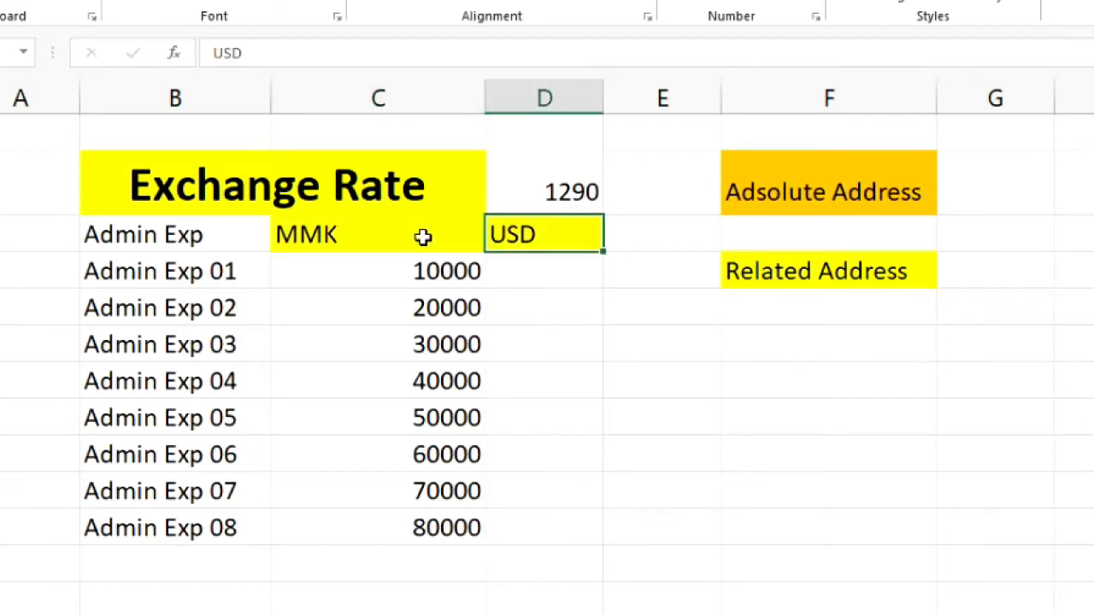
left_click(528, 275)
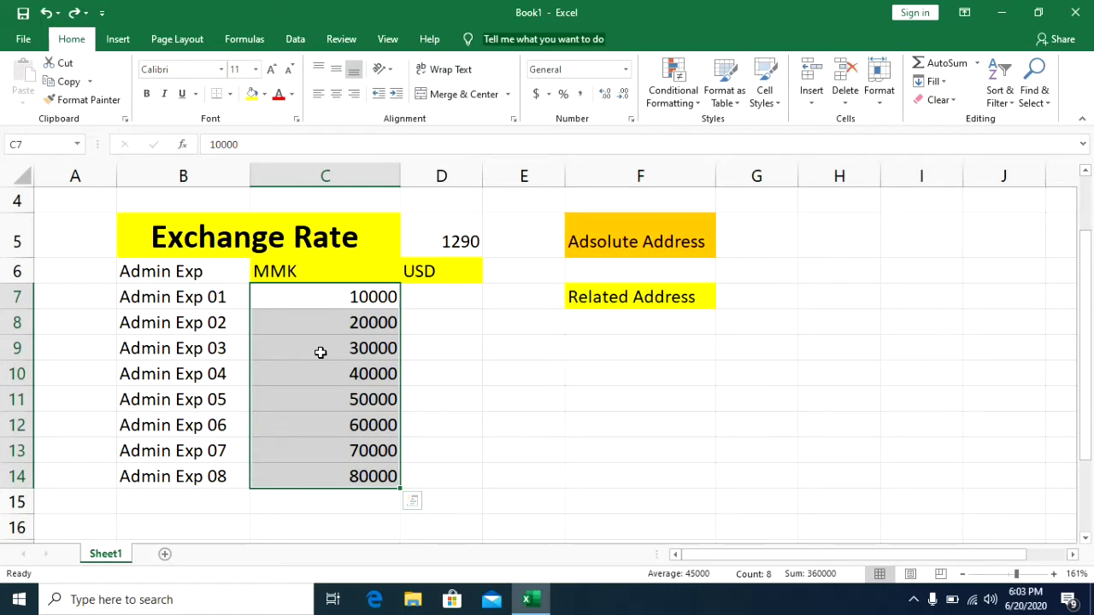
- Format the MMK amounts in C7:C14 with thousands separators and zero decimals, e.g. 10,000
key("ctrl+shift+1")
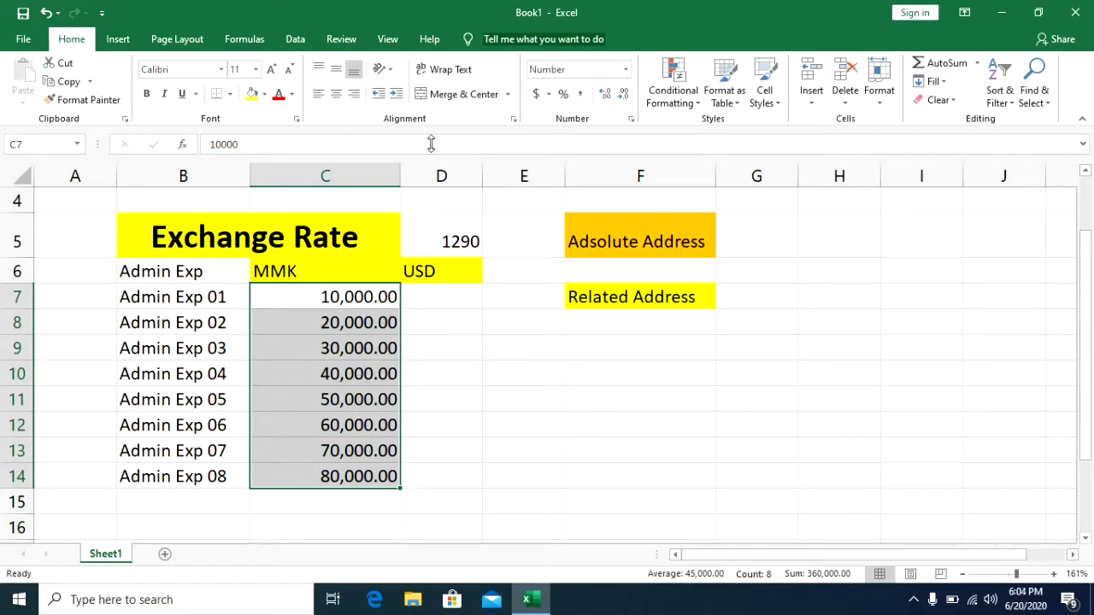
left_click(624, 96)
left_click(625, 96)
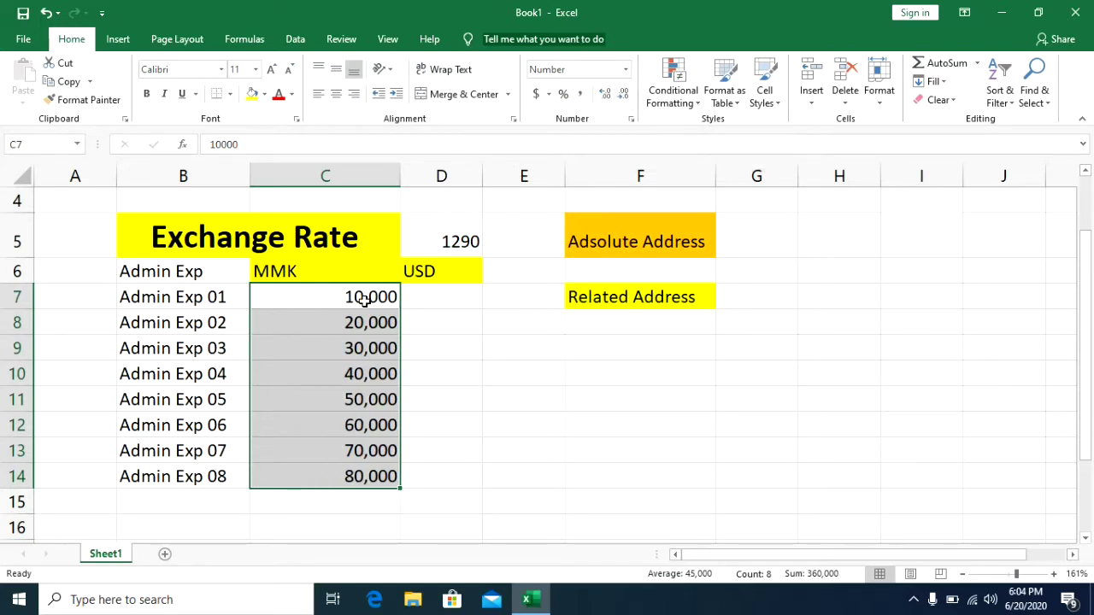
left_click(420, 296)
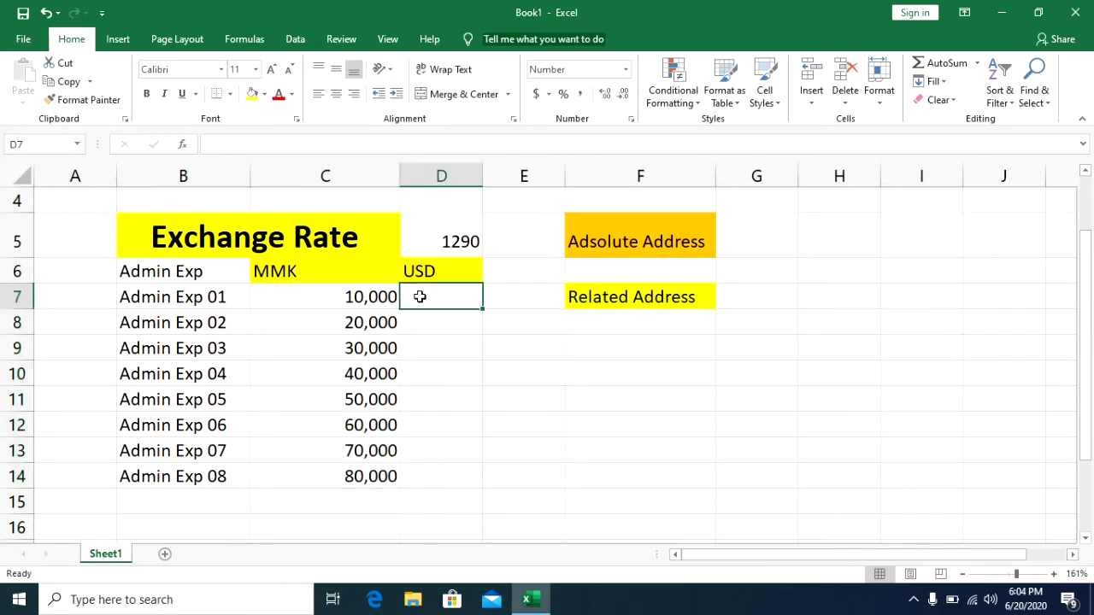
- Enter =C7/D5 in D7 to convert 10,000 MMK to 7.751938 USD
type("=")
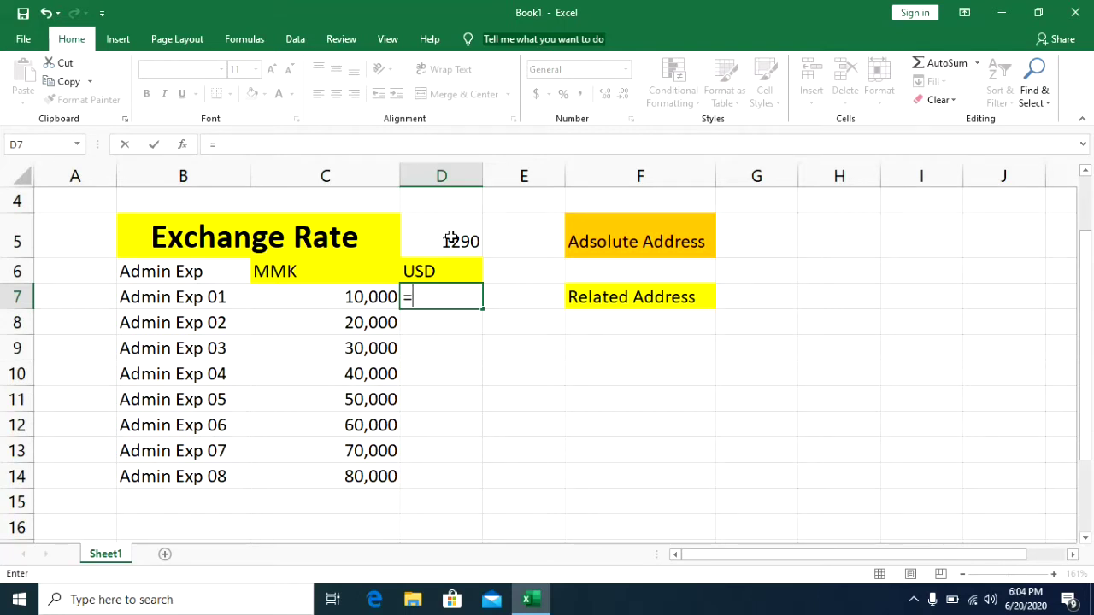
left_click(365, 295)
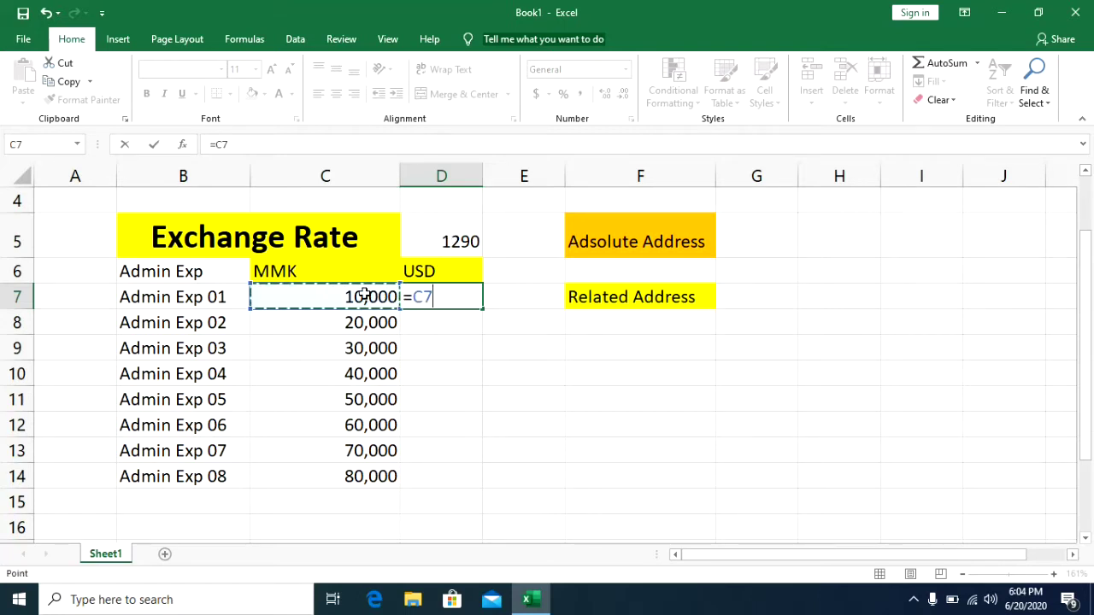
type("/")
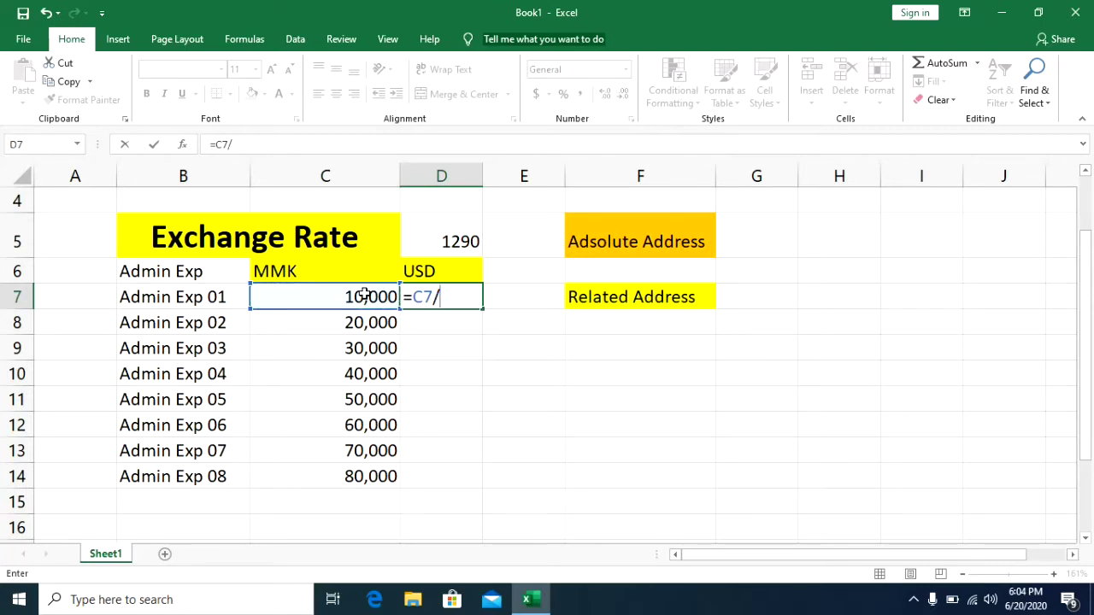
left_click(456, 239)
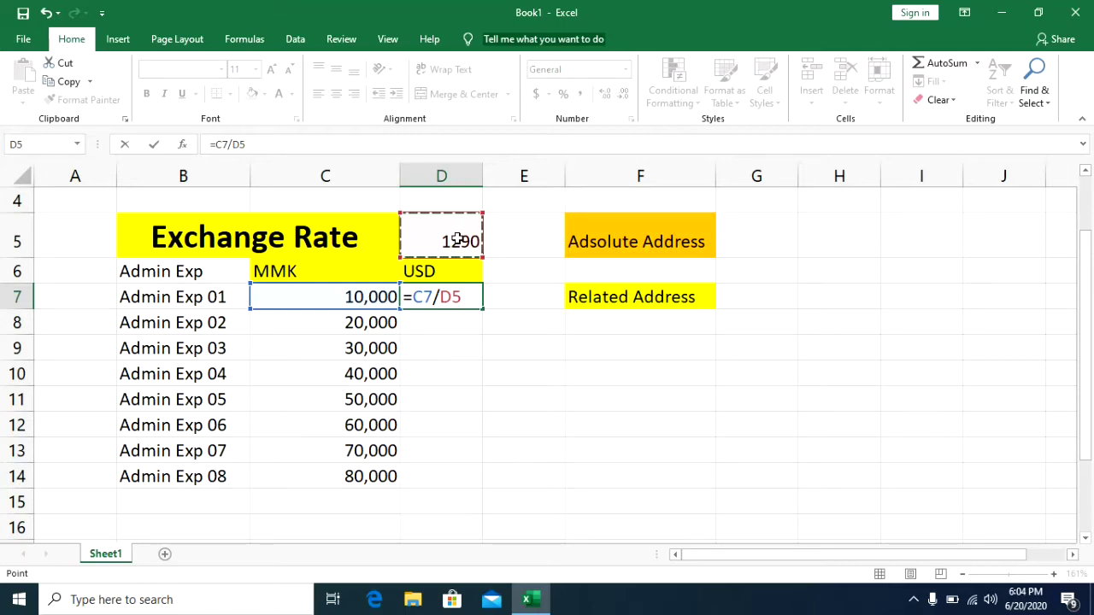
key("Return")
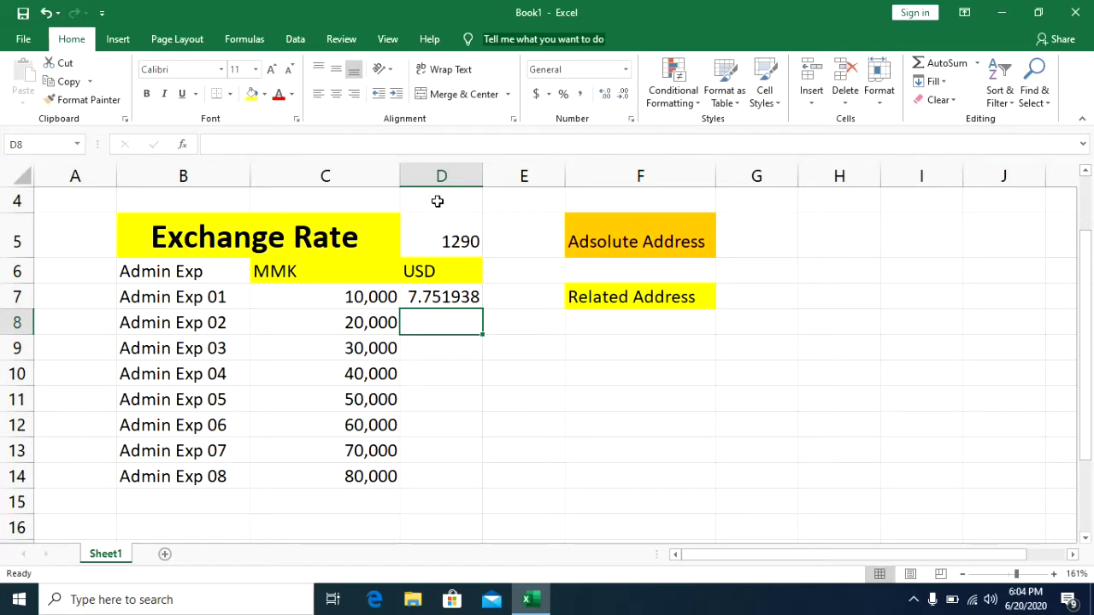
left_click(438, 296)
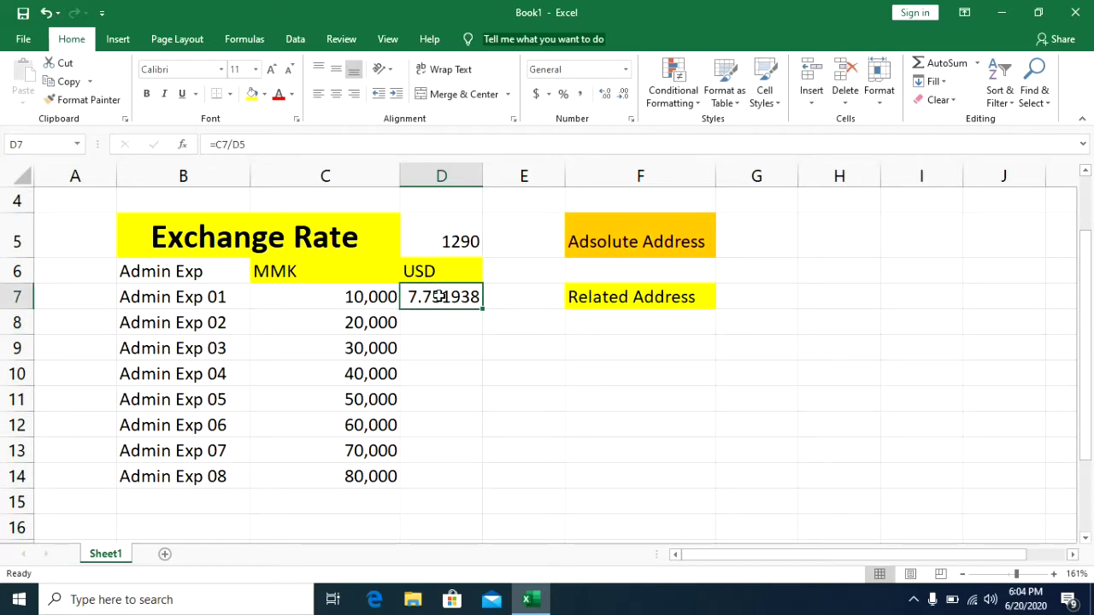
- Fill D7's formula down to D14, autofit column D, and check D8's error options
left_click_drag(483, 307, 484, 489)
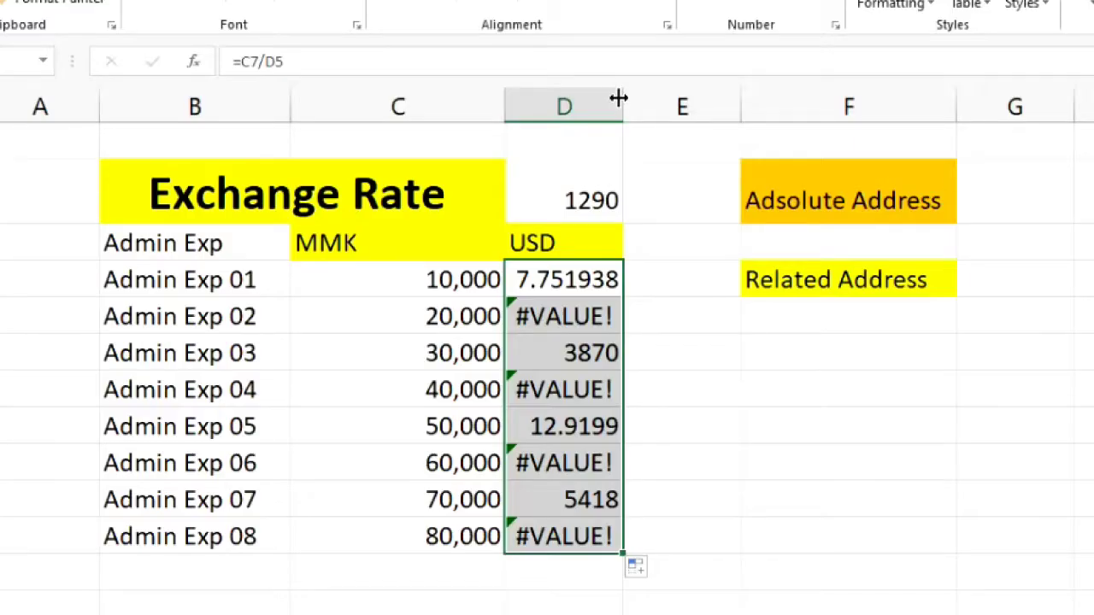
double_click(619, 106)
left_click(476, 323)
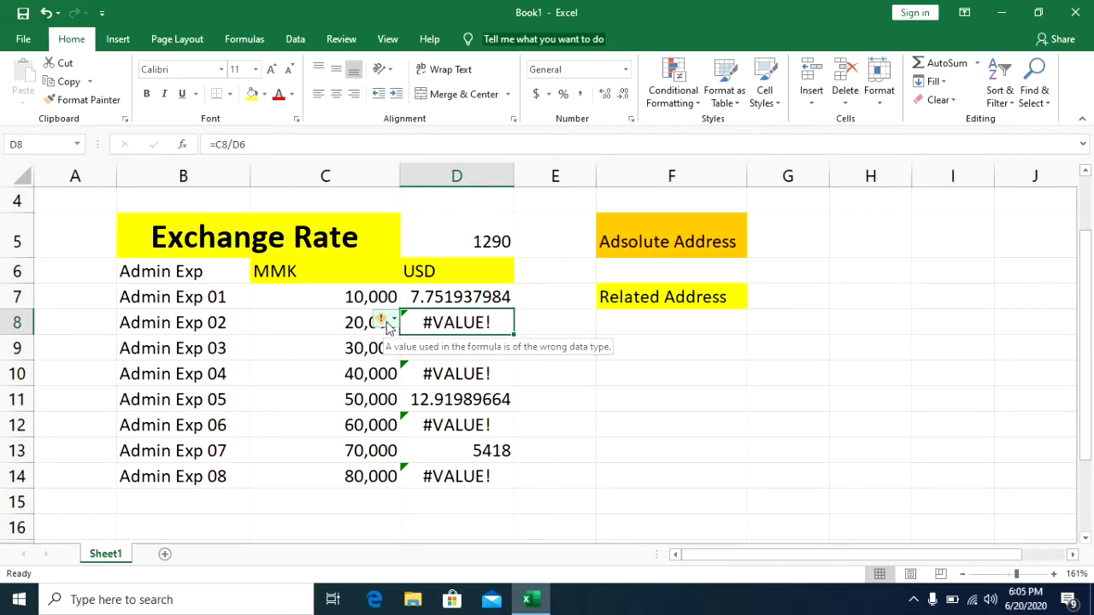
left_click(384, 325)
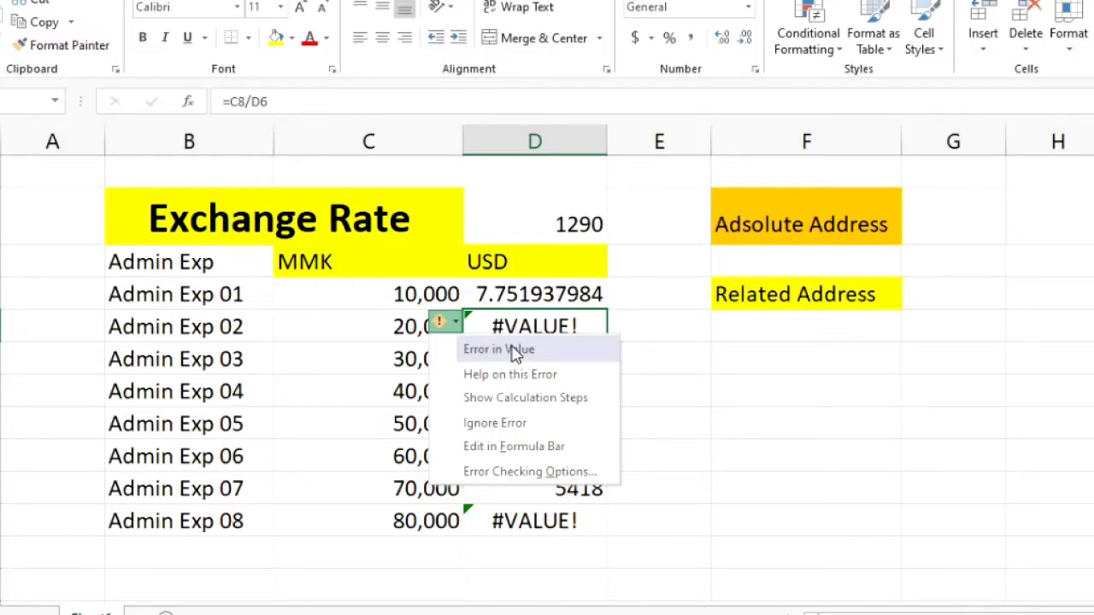
left_click(648, 342)
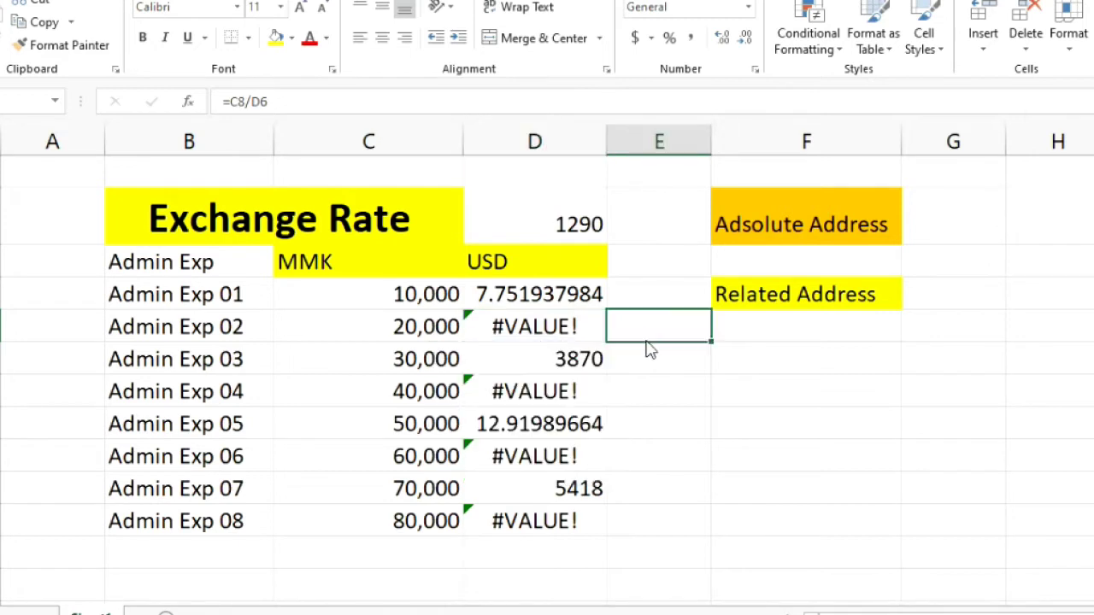
- Inspect the shifted copied formulas in D9, D10, D12 and D14
left_click(568, 363)
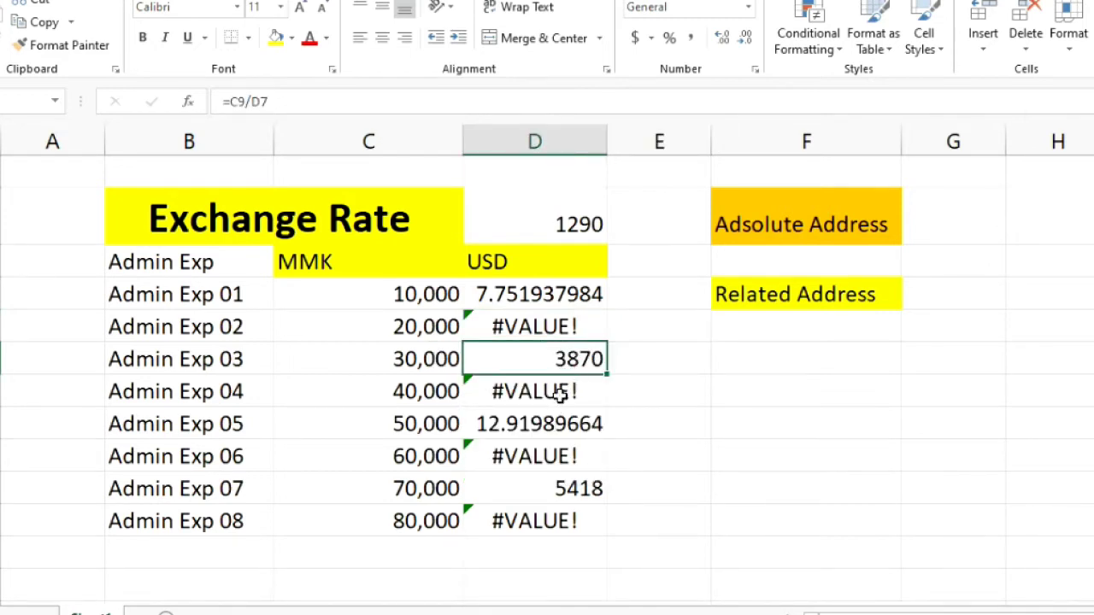
left_click(557, 392)
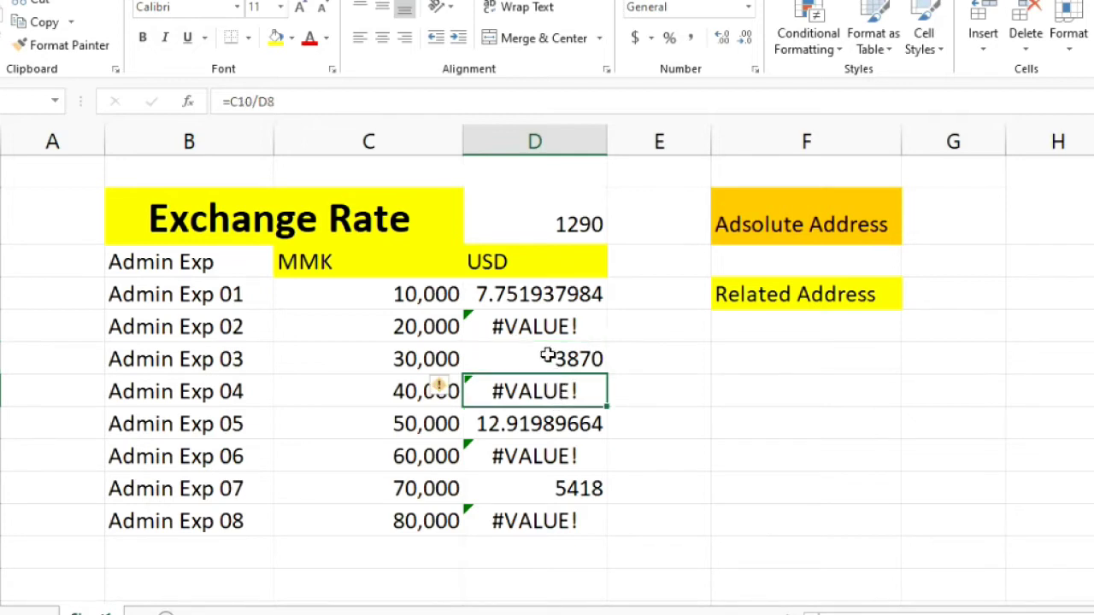
left_click(548, 357)
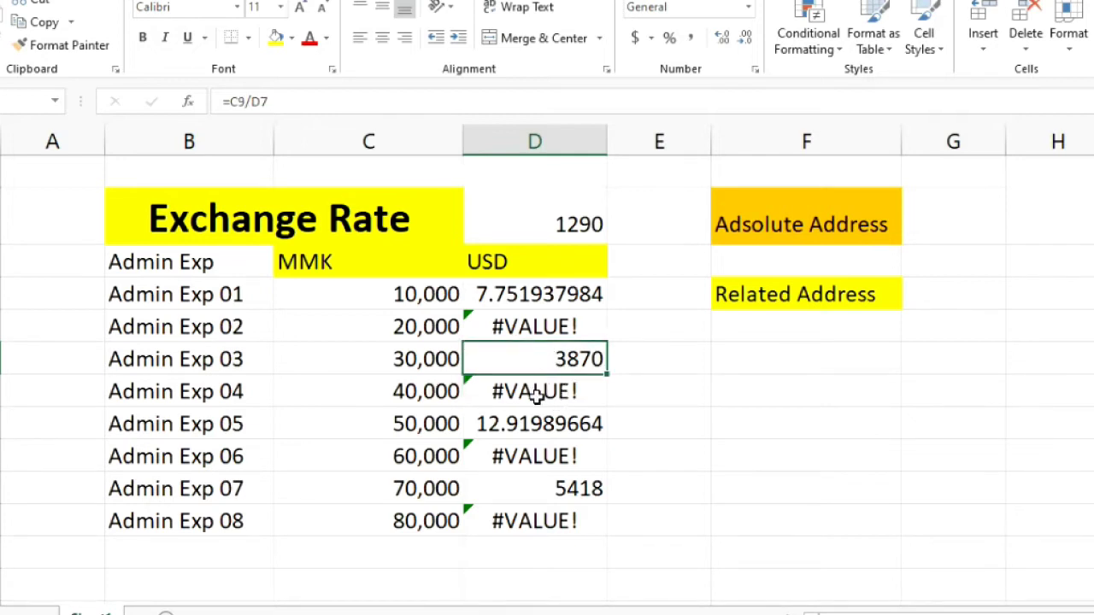
left_click(519, 445)
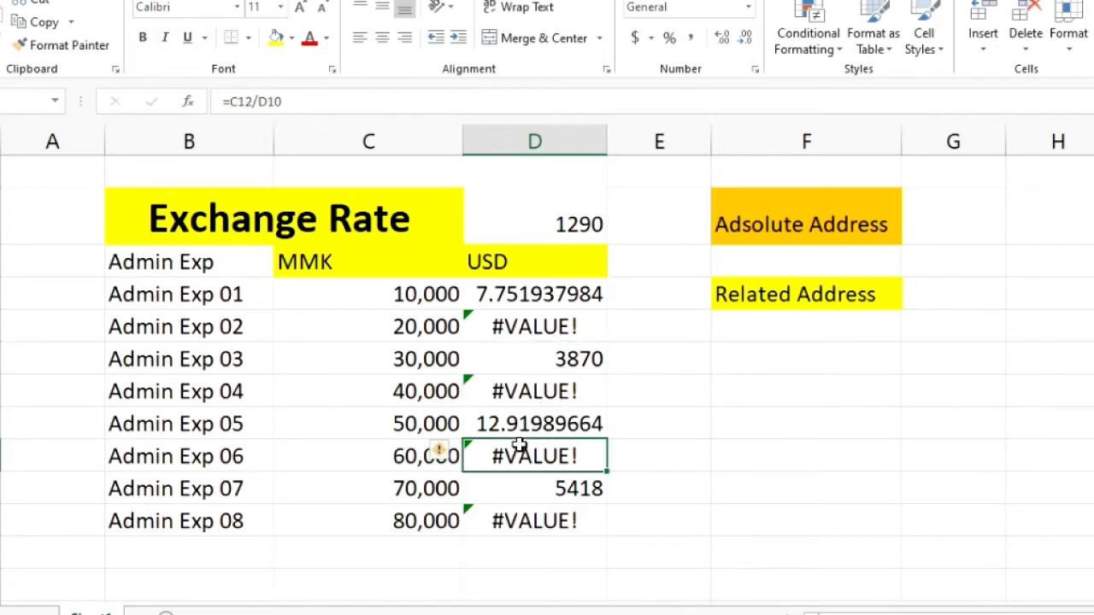
left_click(517, 526)
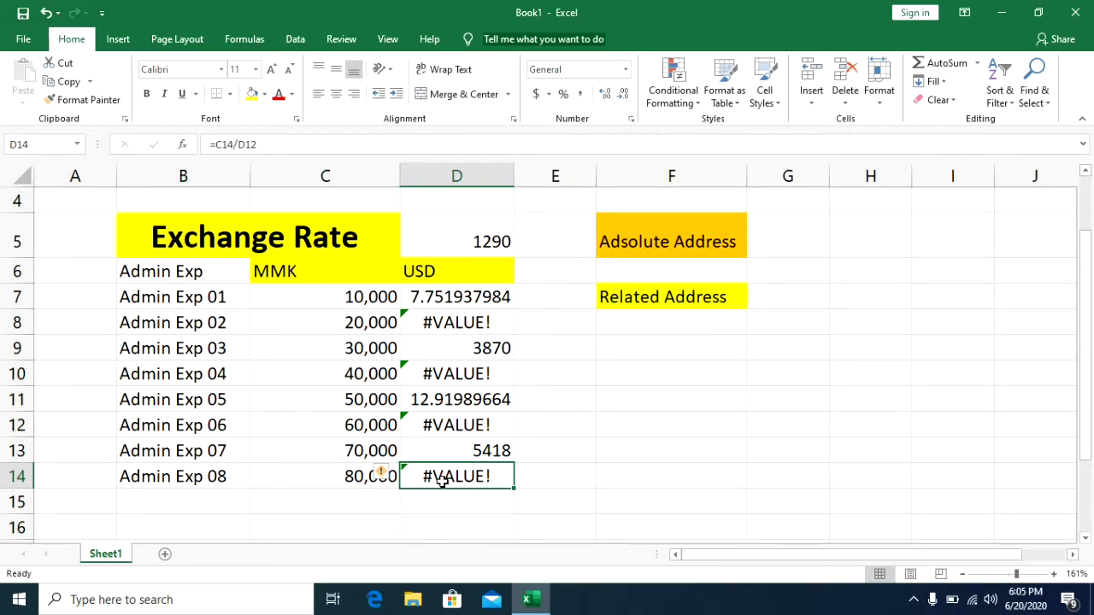
- Clear the erroneous copied results from D8:D14
left_click_drag(442, 480, 454, 316)
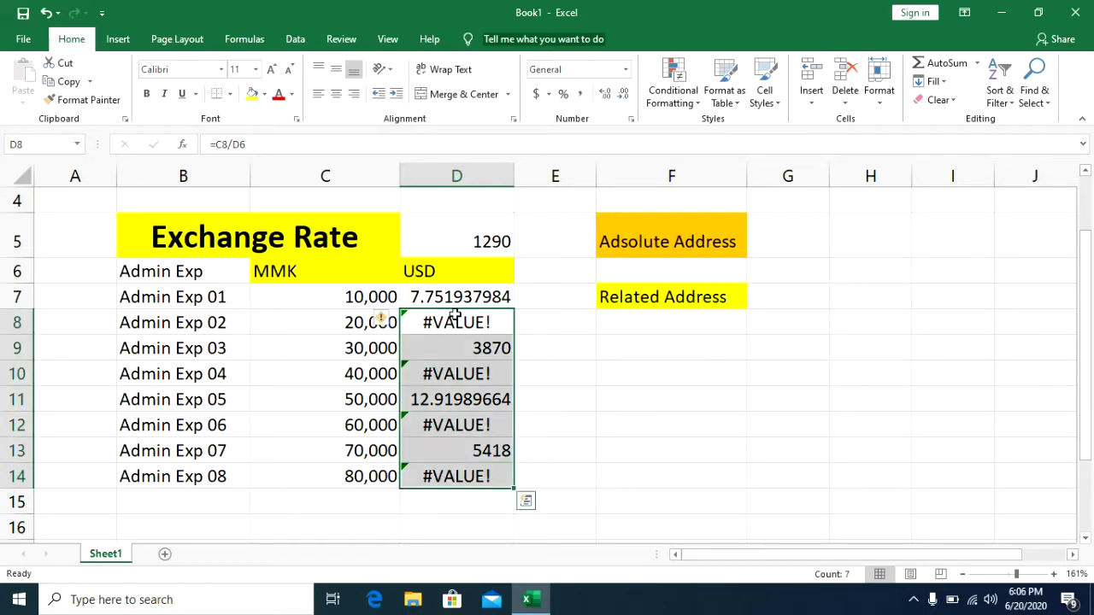
key("Delete")
left_click(477, 294)
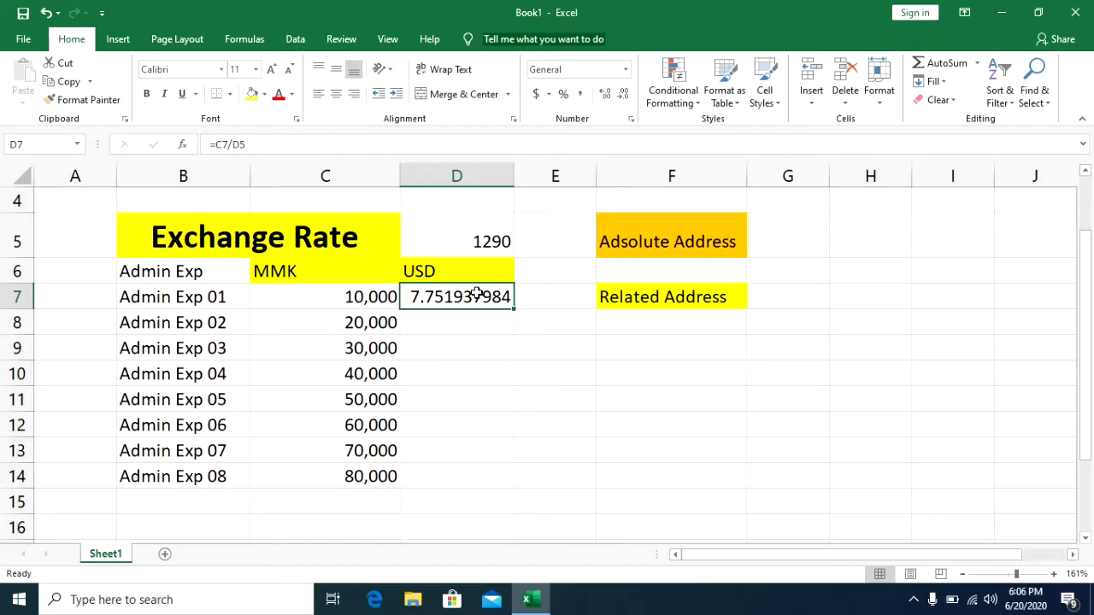
- Re-confirm D7's =C7/D5 formula in the formula bar, giving 7.751937984
left_click(262, 144)
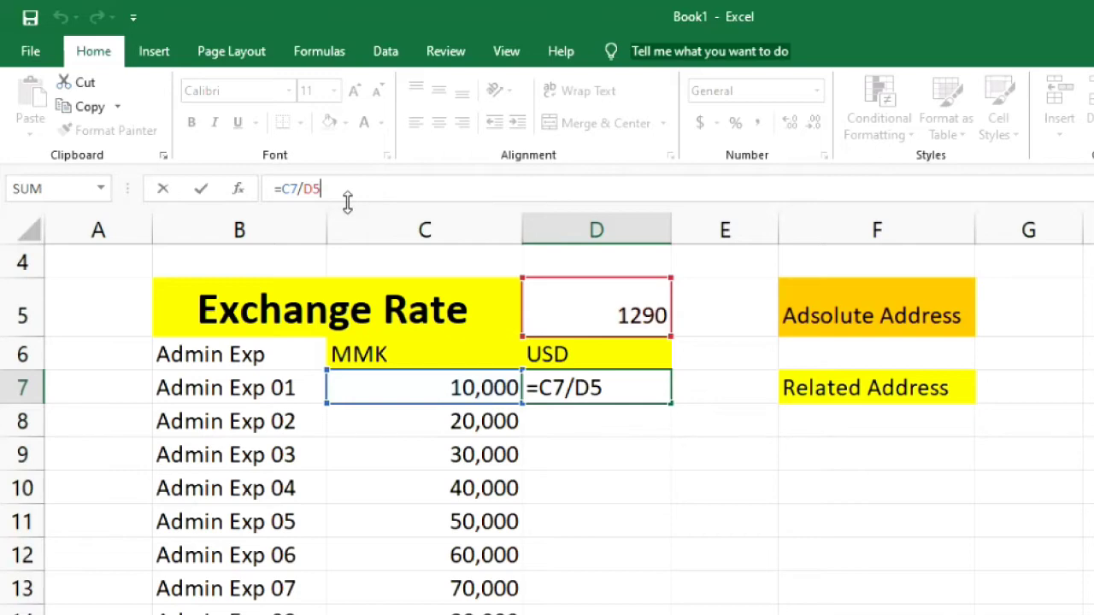
left_click_drag(347, 201, 342, 248)
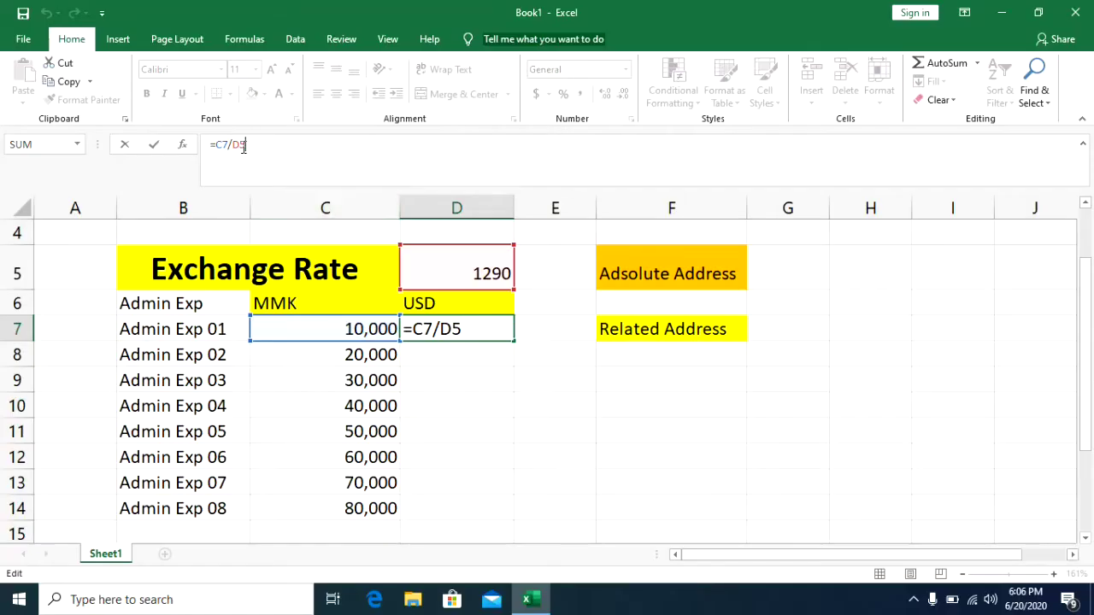
key("Return")
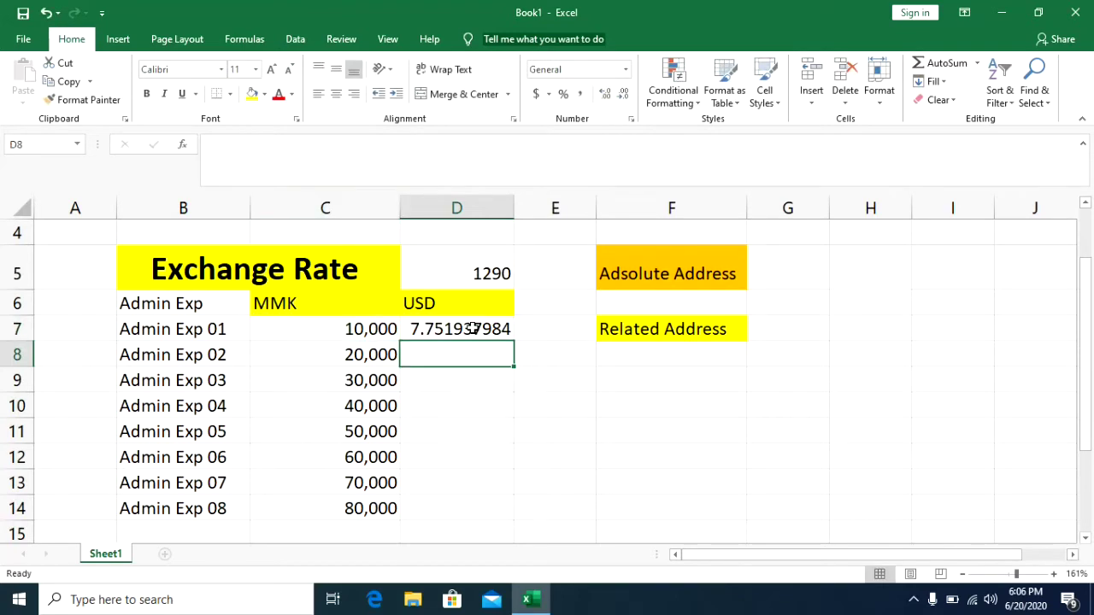
left_click(472, 328)
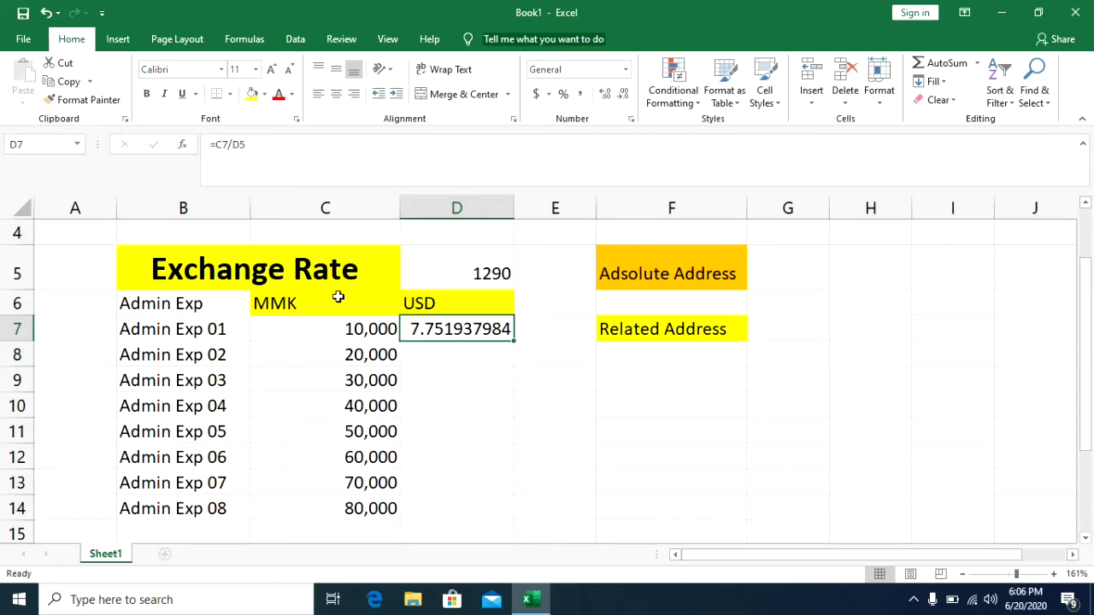
left_click(327, 332)
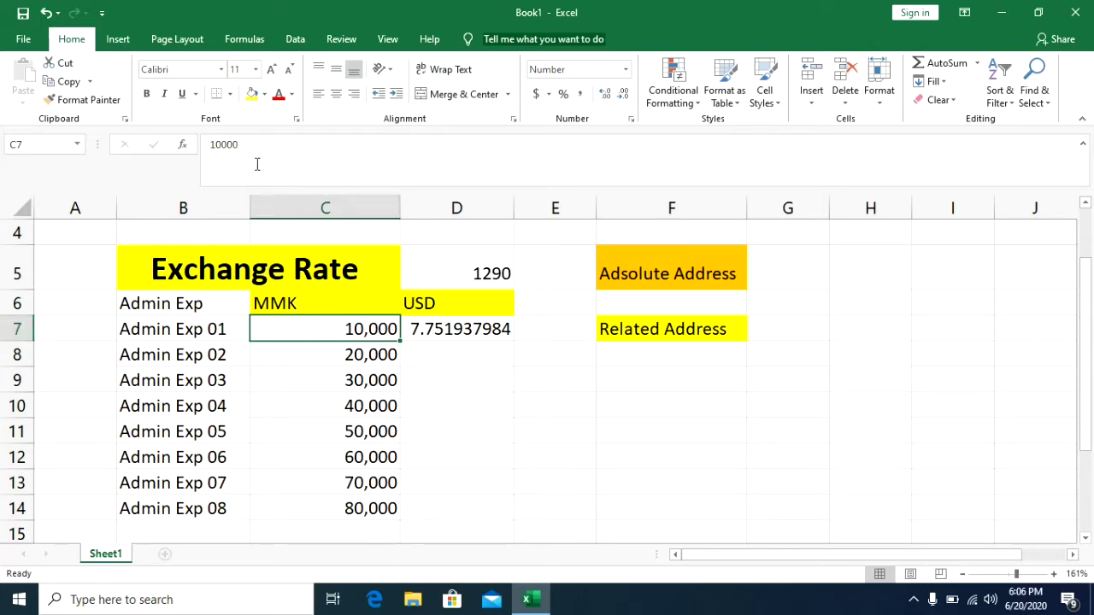
left_click(453, 329)
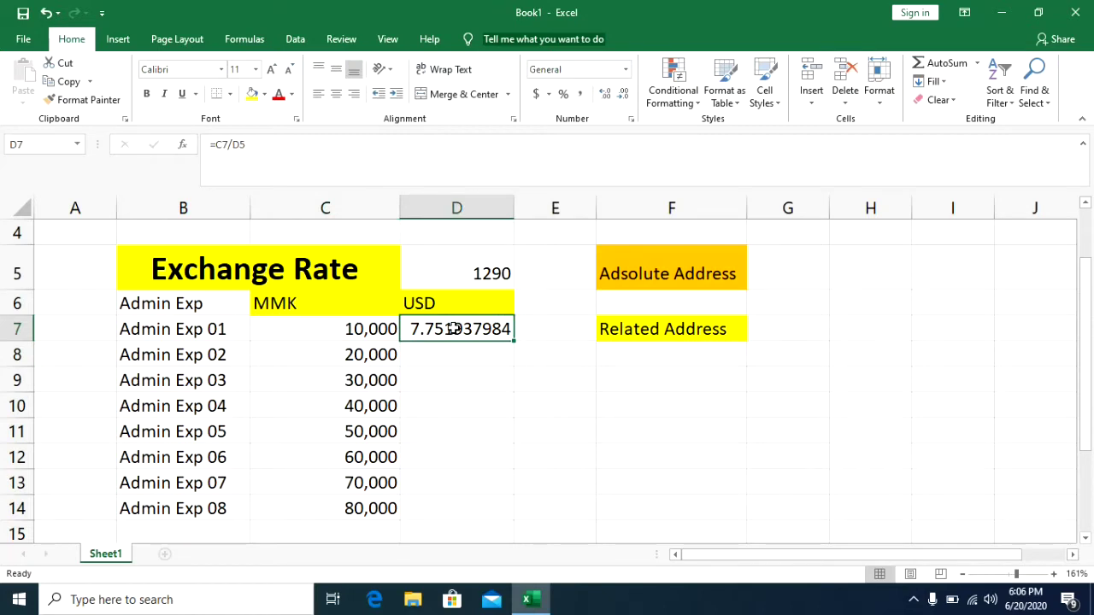
left_click(467, 276)
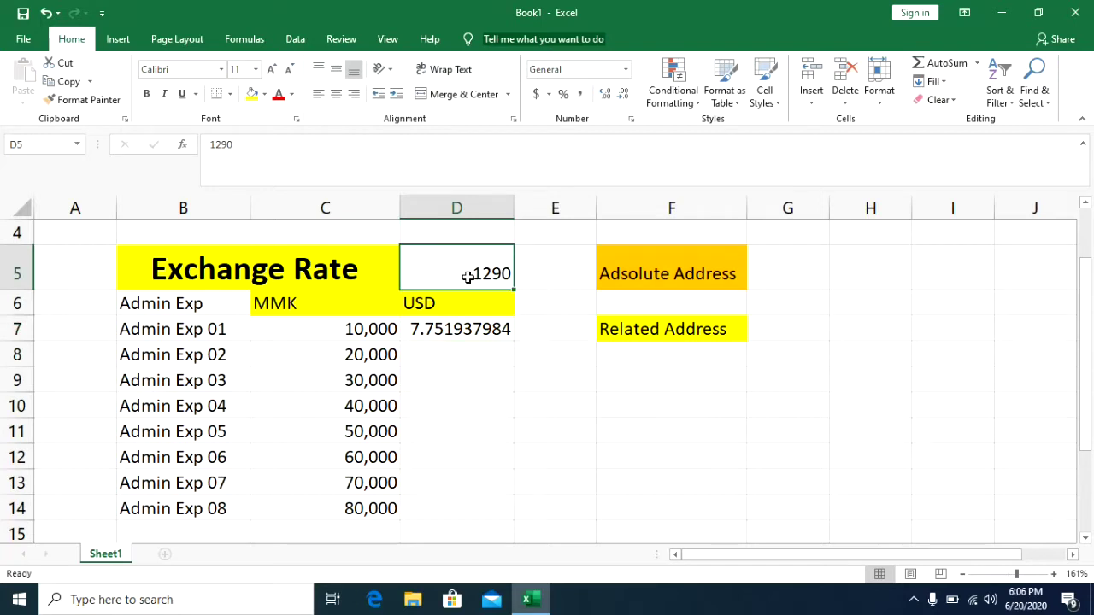
left_click(439, 331)
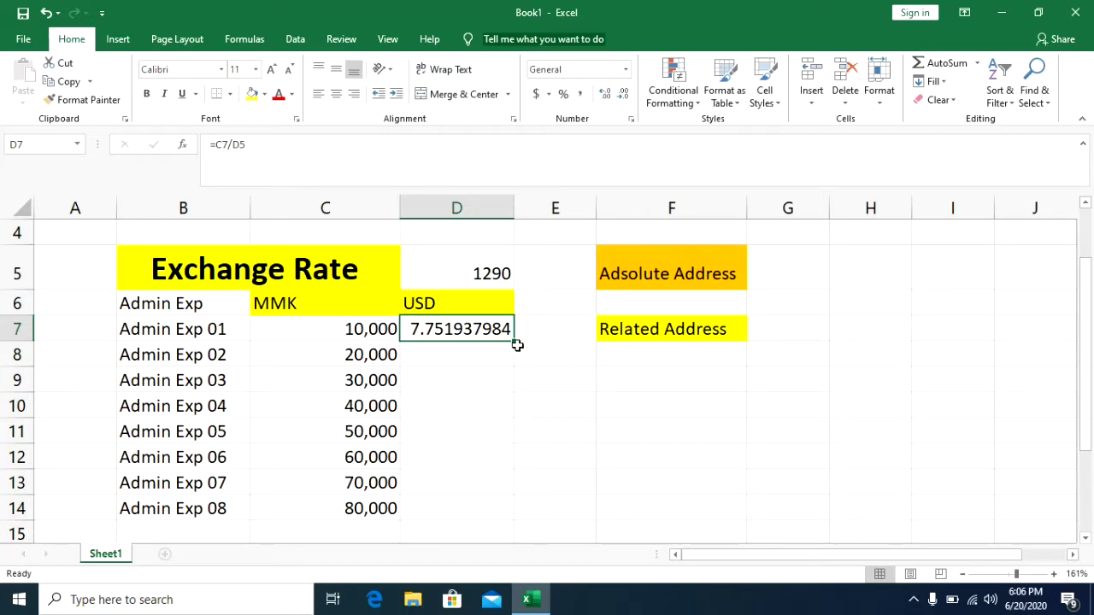
left_click_drag(517, 345, 516, 370)
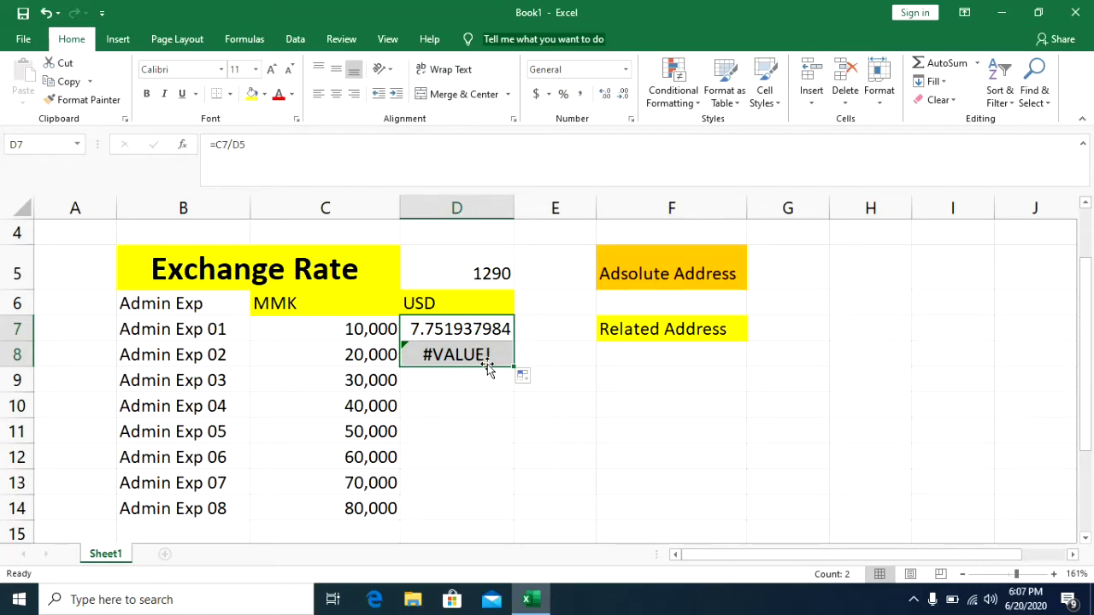
- Inspect D8's copied formula =C8/D6, which returns #VALUE!
left_click(488, 370)
left_click(459, 355)
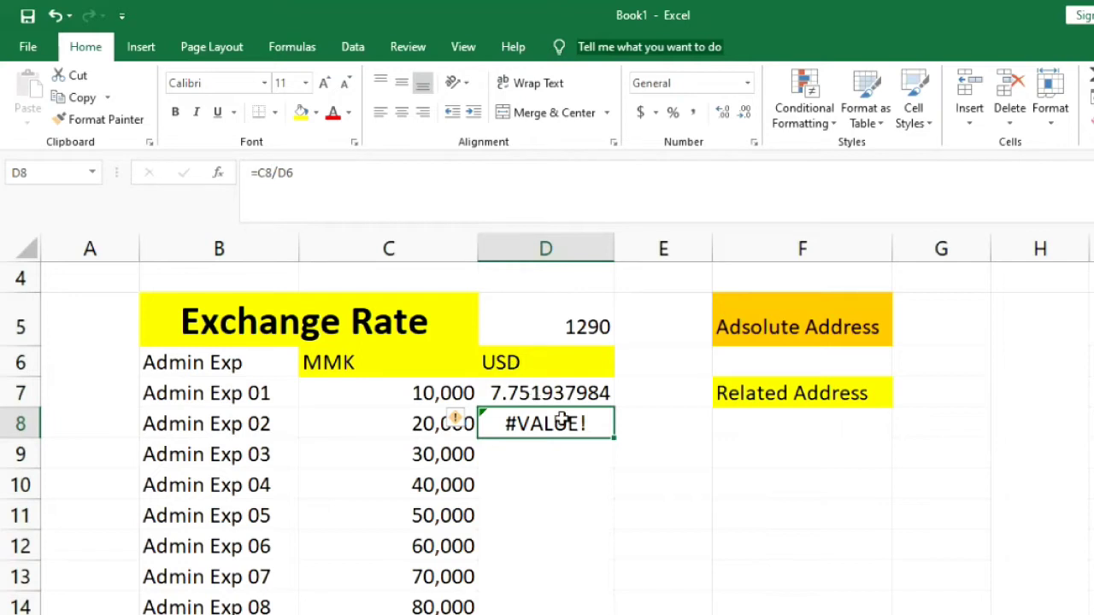
left_click(558, 396)
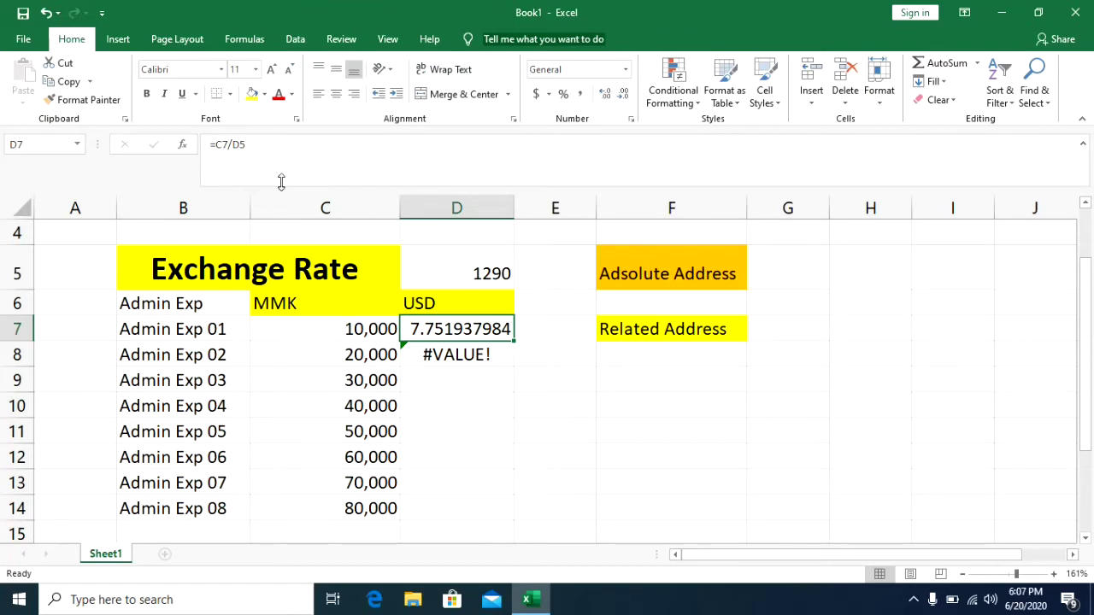
left_click(440, 360)
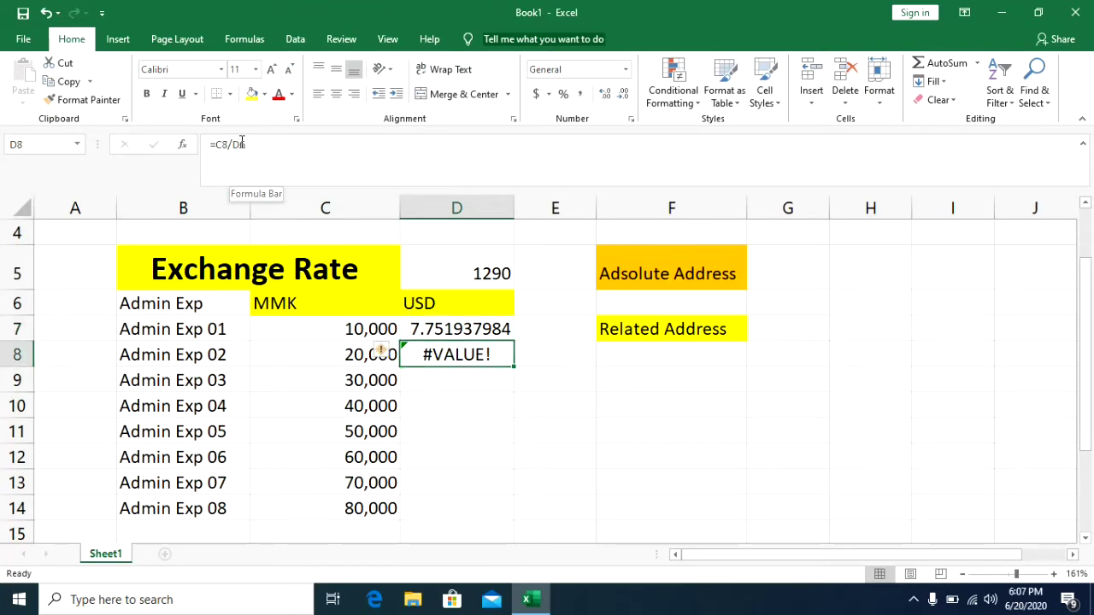
left_click(465, 273)
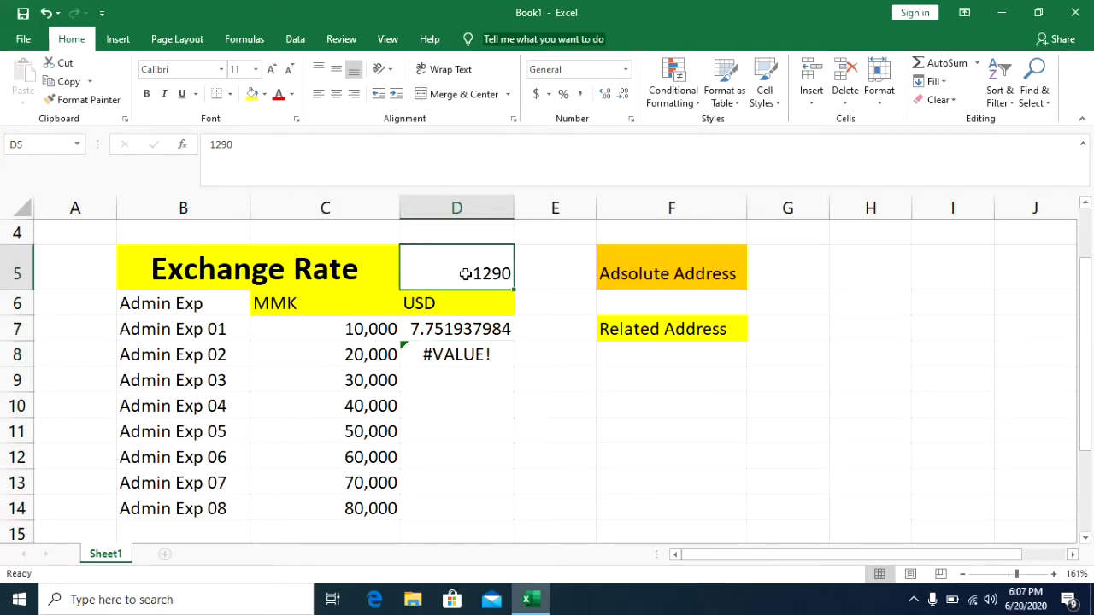
left_click(458, 306)
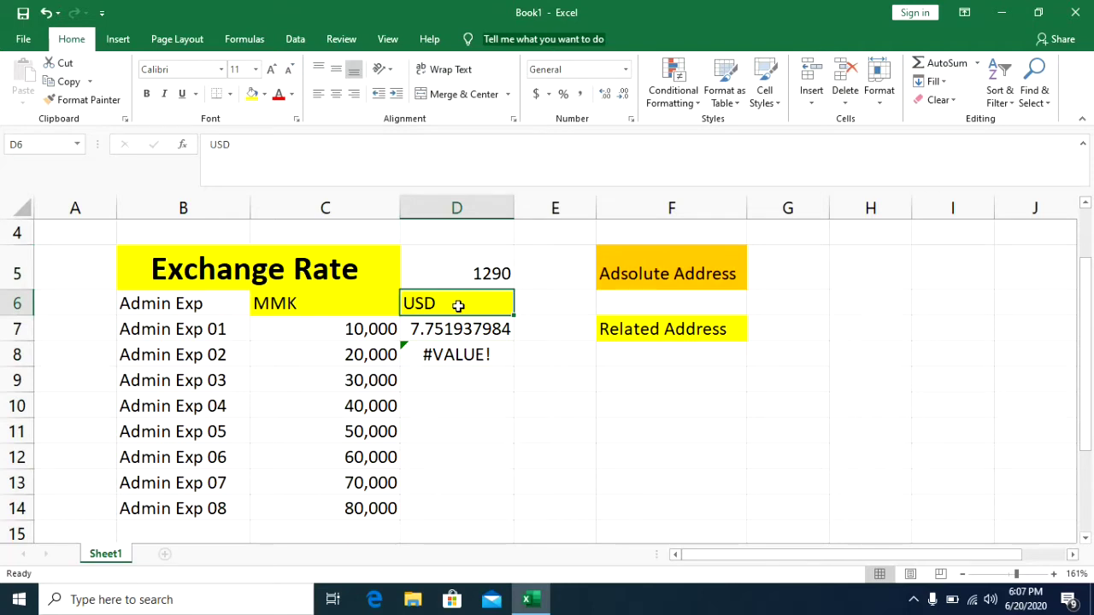
left_click(444, 352)
left_click(357, 354)
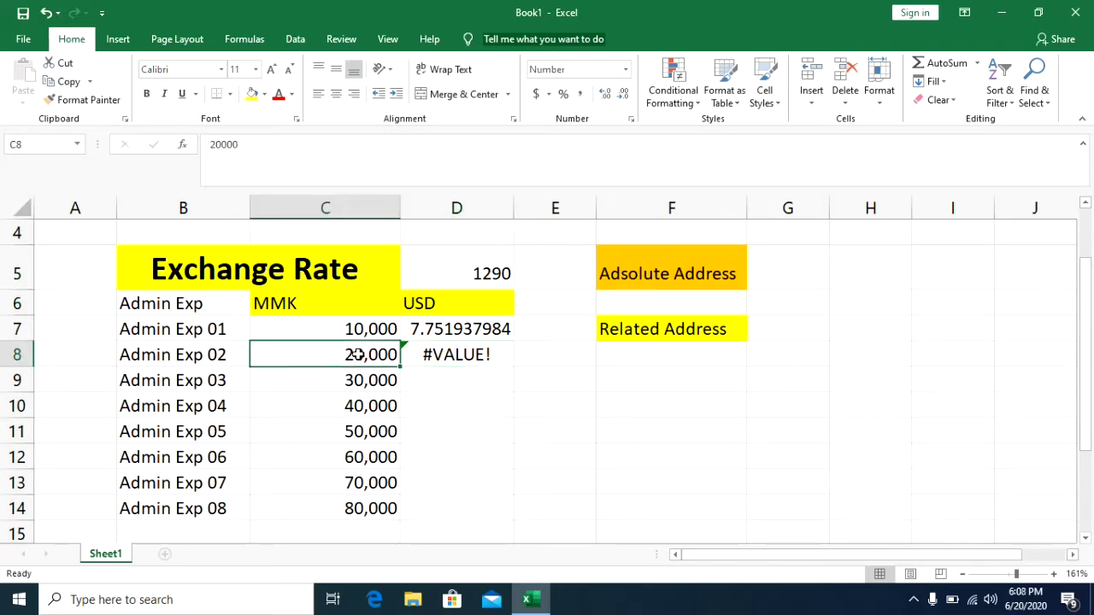
left_click(434, 355)
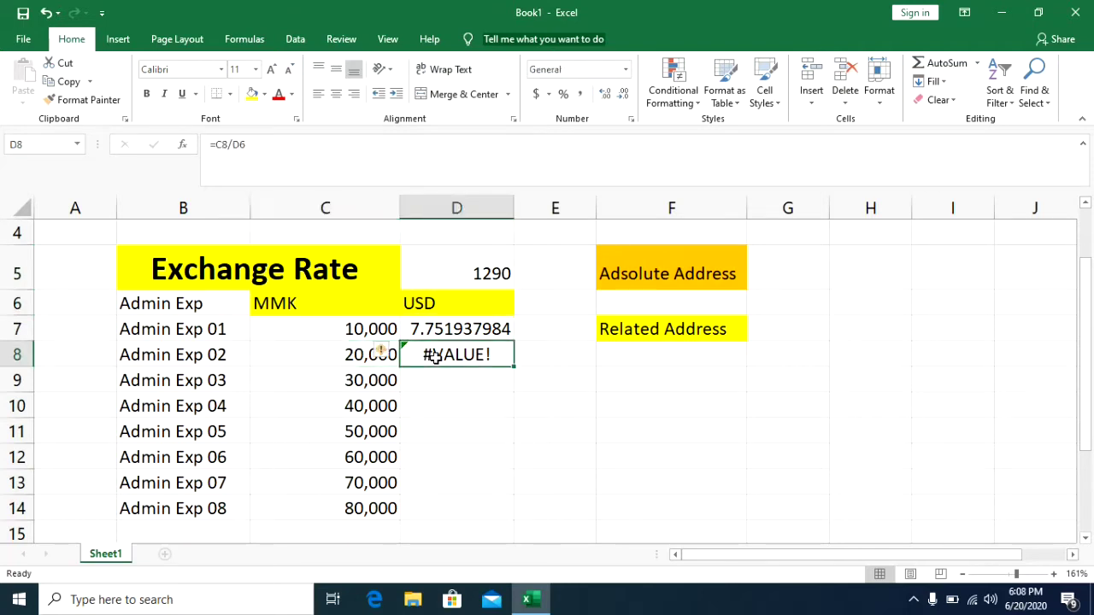
left_click(448, 301)
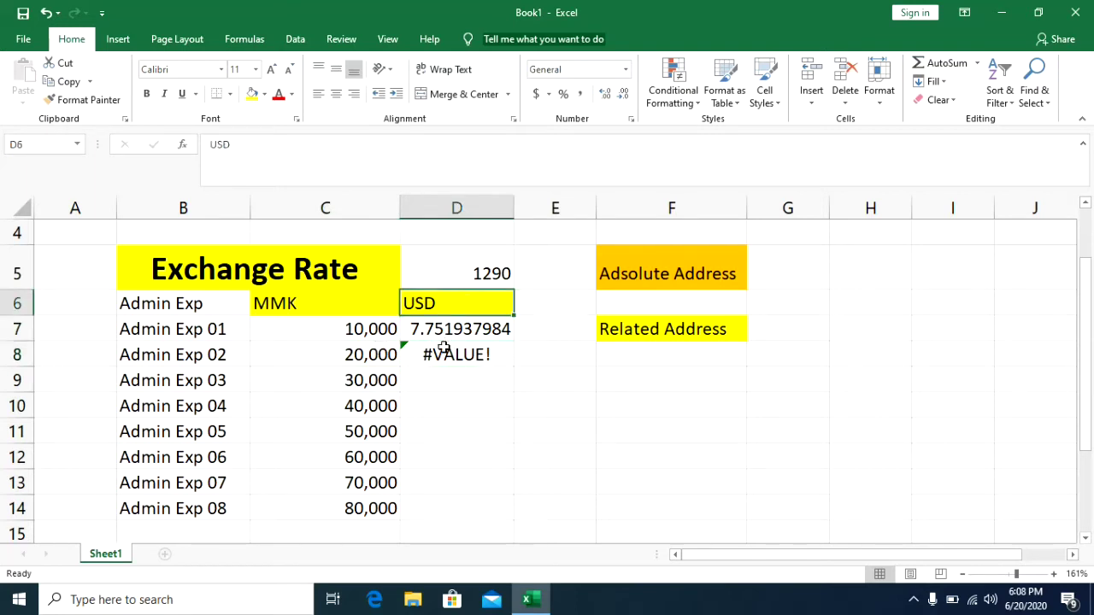
left_click(438, 356)
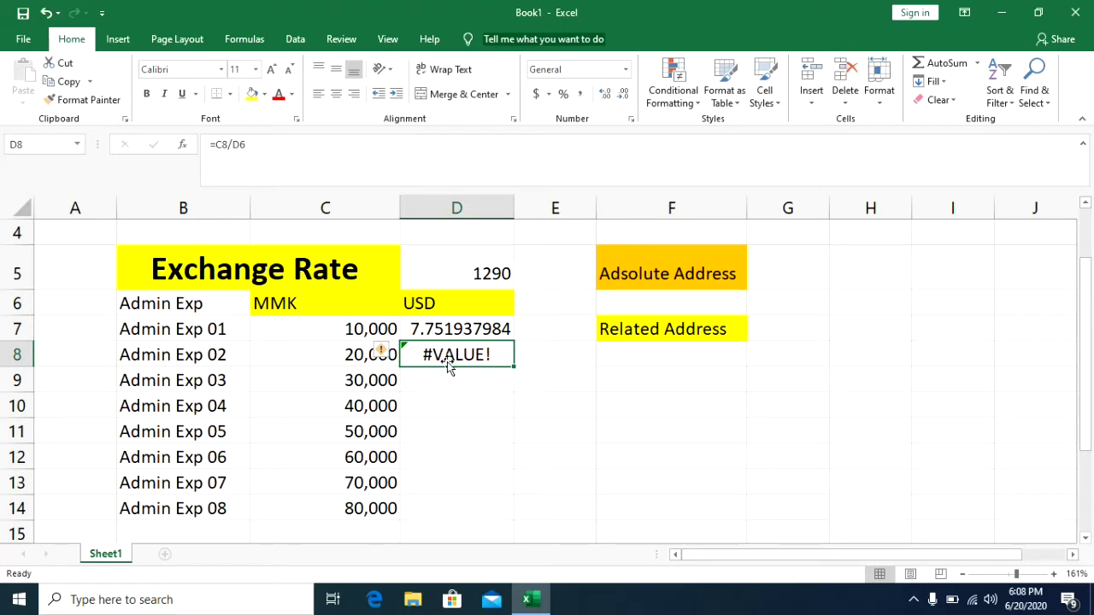
- Fill the formula down to D14 and inspect D9's =C9/D7 against C9's 30,000
double_click(516, 367)
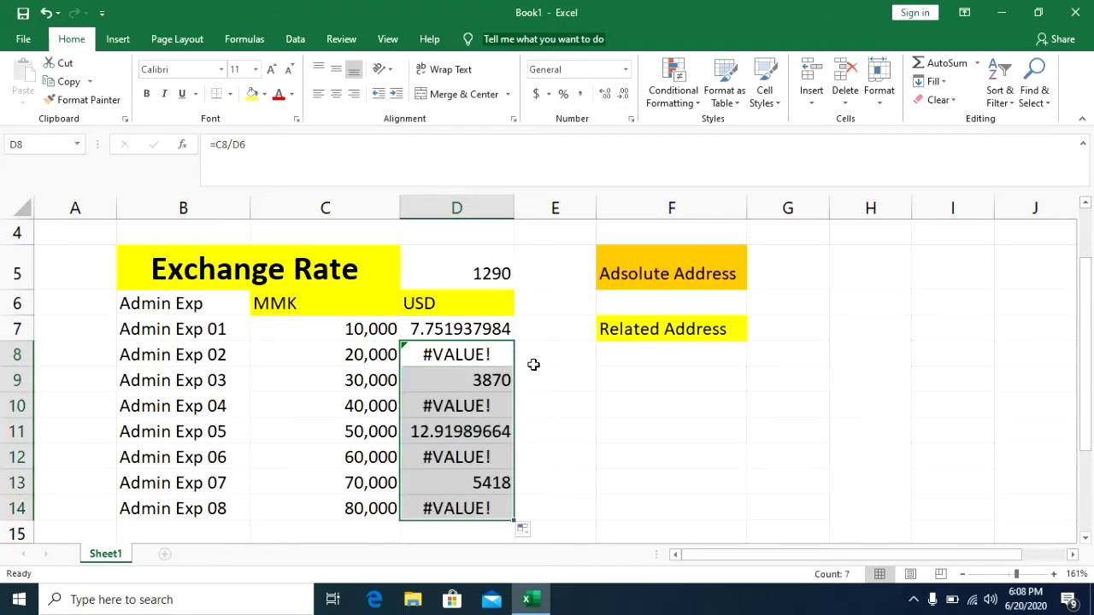
left_click(533, 366)
left_click(479, 380)
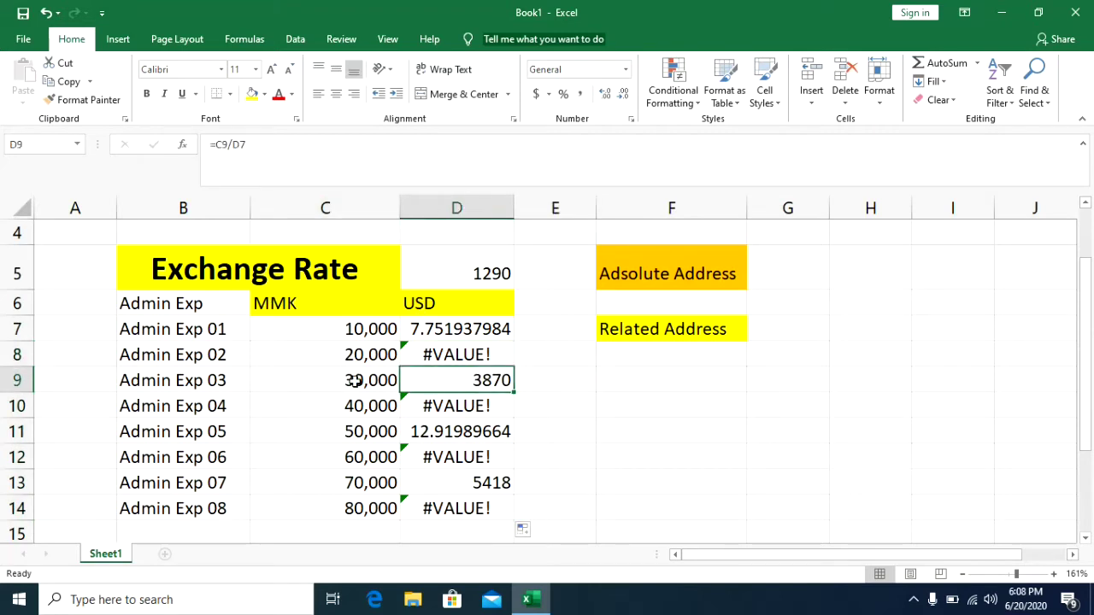
left_click(356, 381)
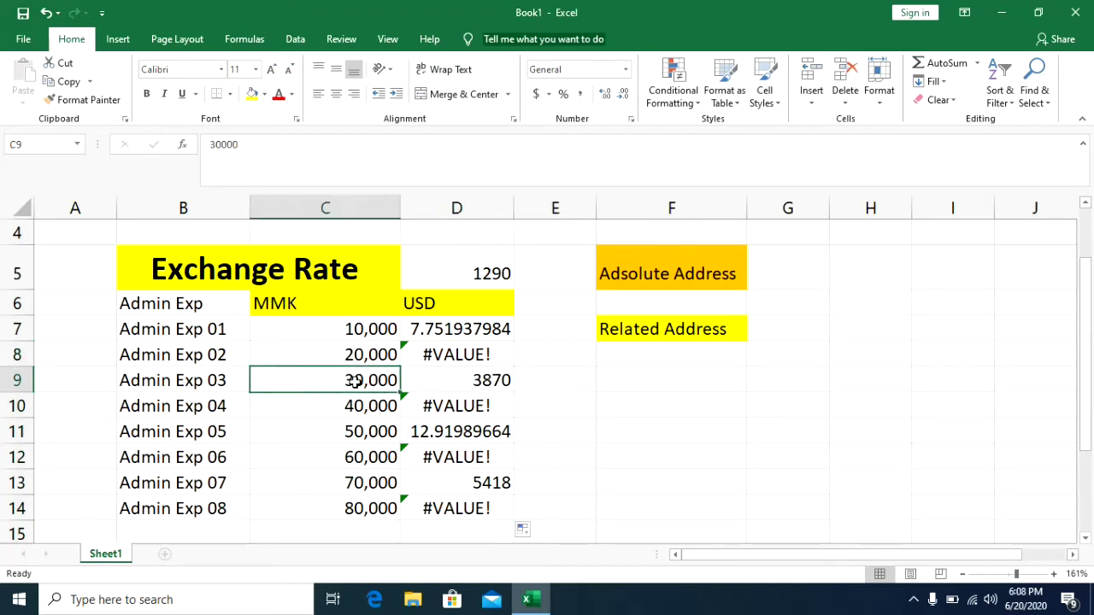
left_click(429, 378)
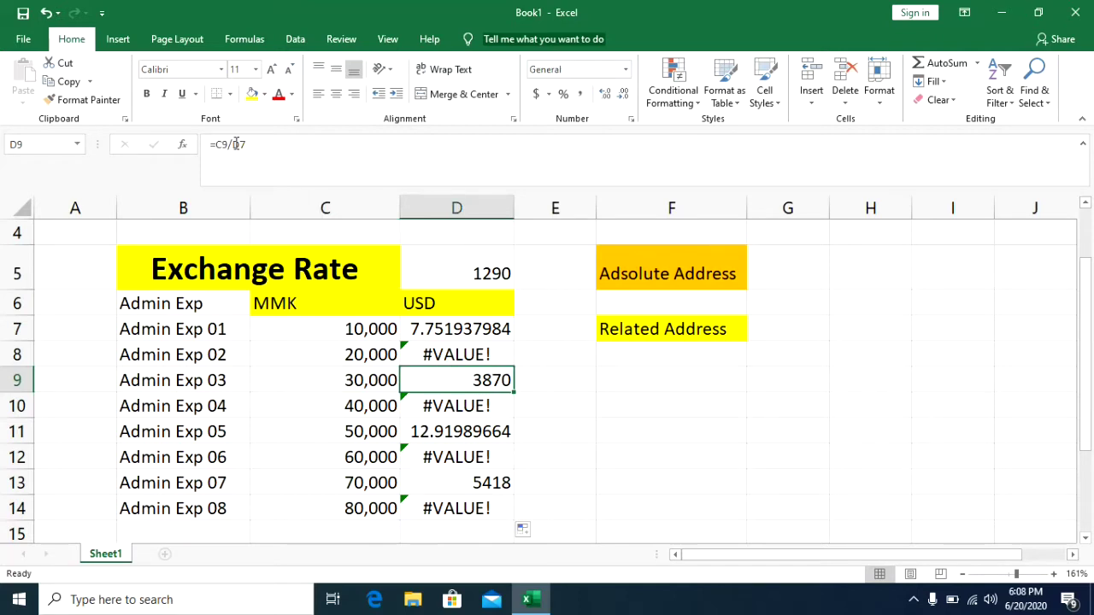
- Compare D9 with D7 and the 1290 rate in D5, then inspect D10's #VALUE!
left_click(466, 332)
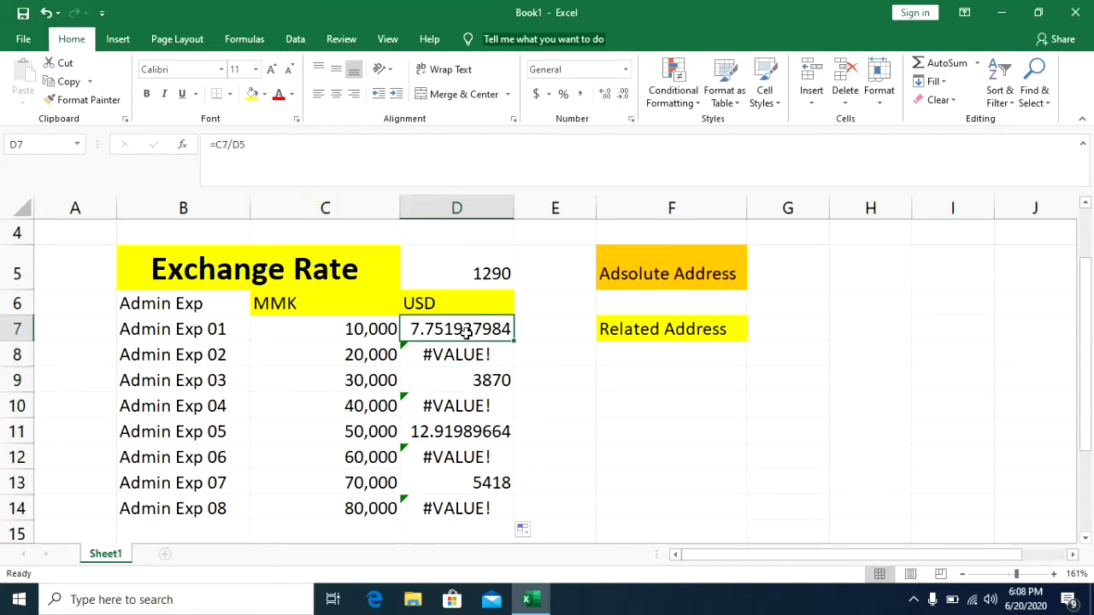
left_click(467, 380)
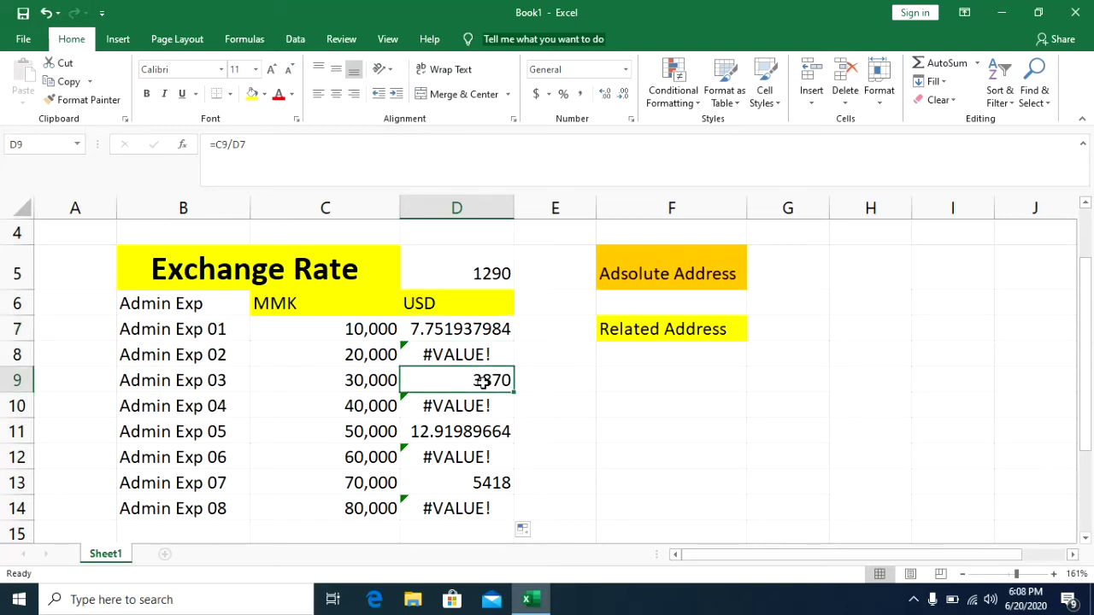
left_click(476, 330)
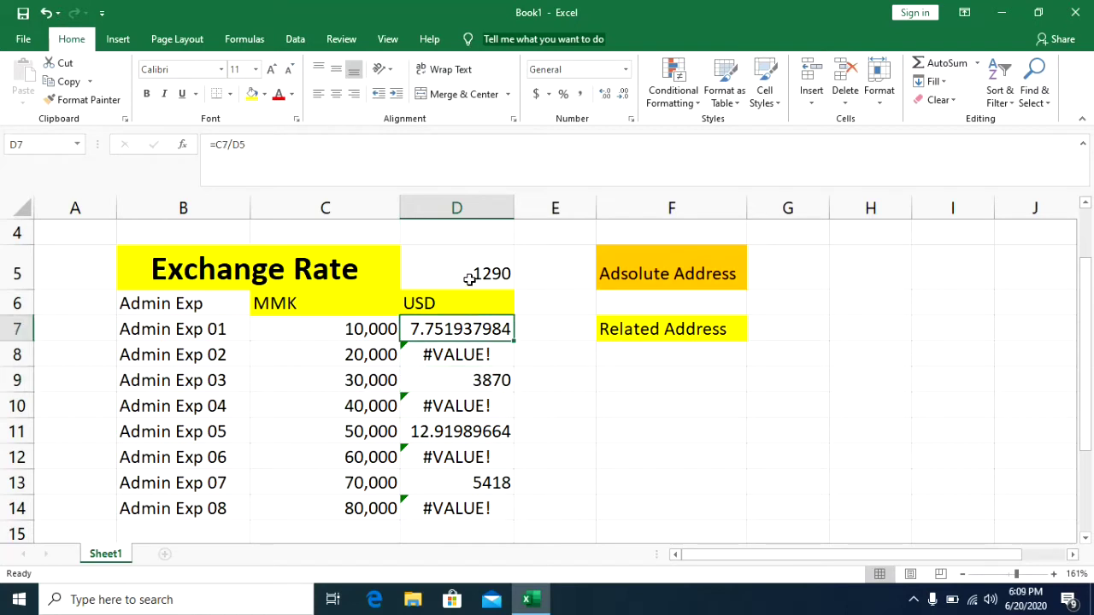
left_click(471, 274)
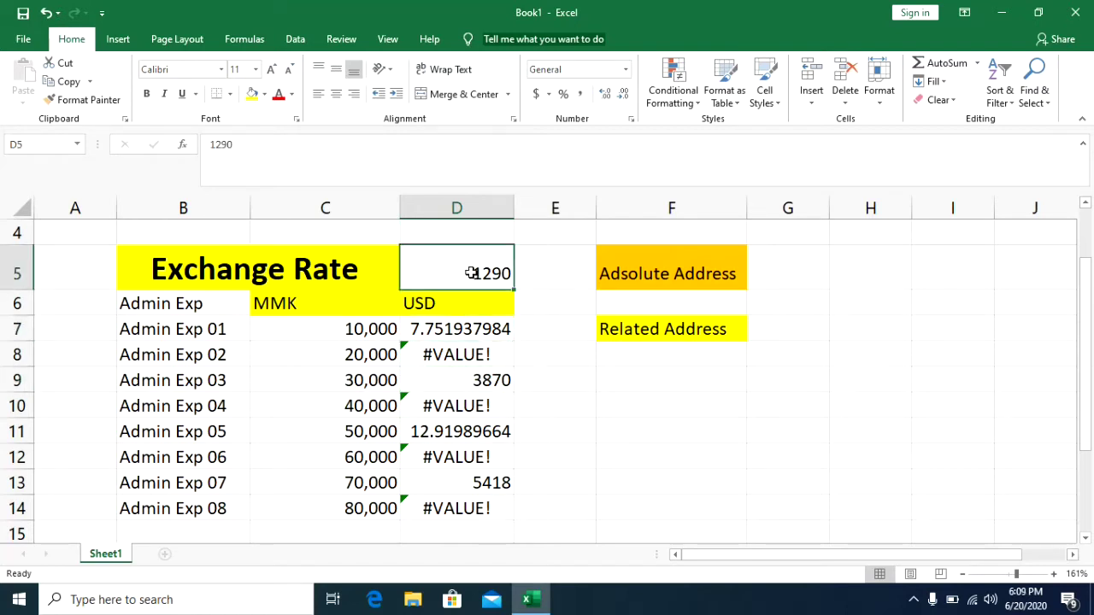
left_click(463, 379)
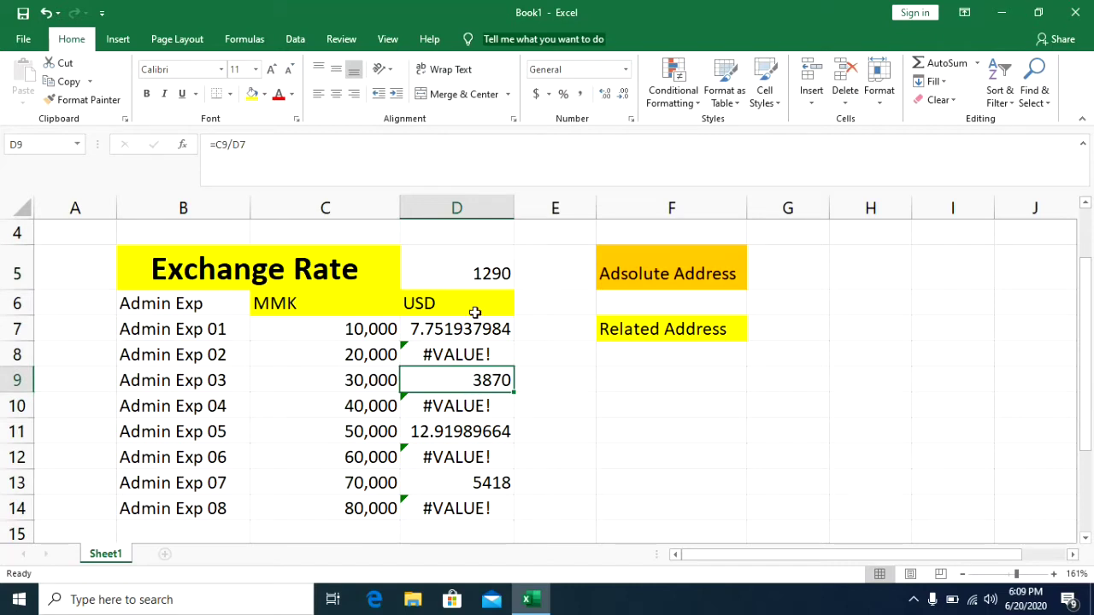
left_click(479, 268)
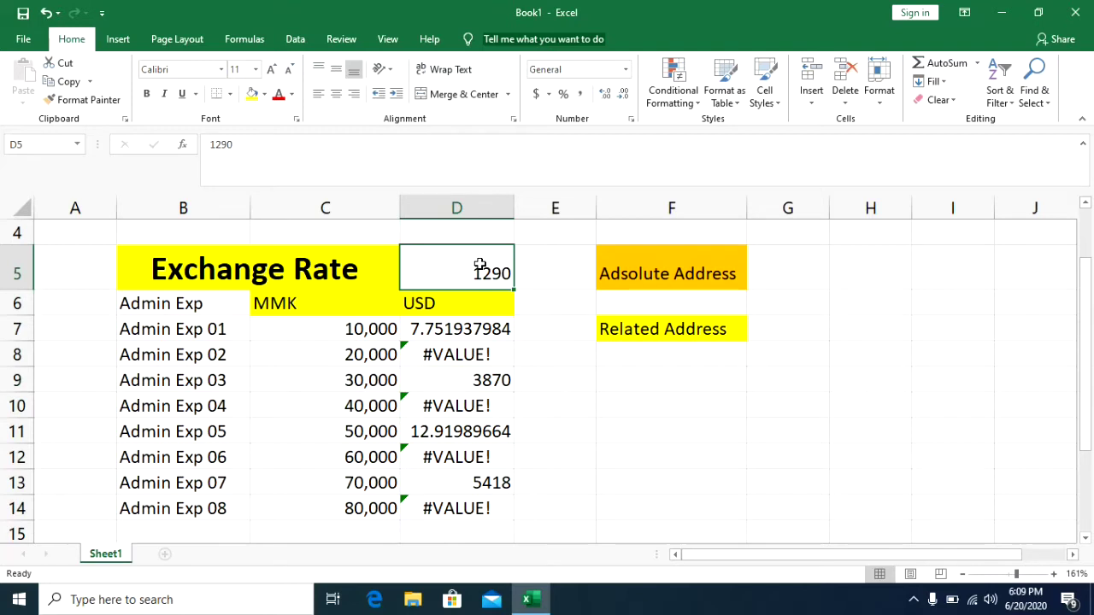
left_click(480, 380)
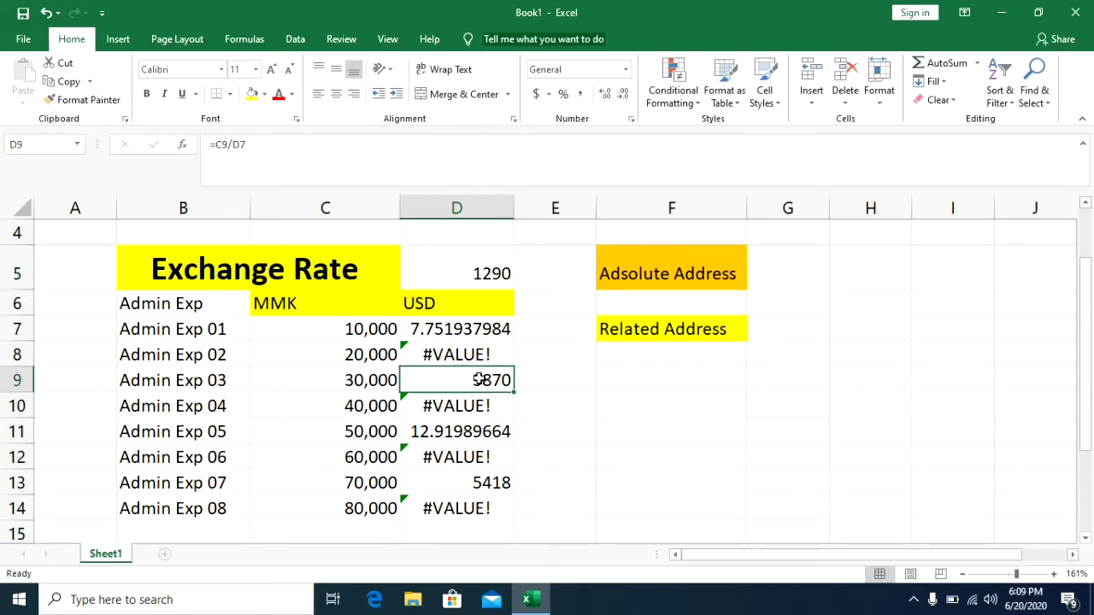
left_click(467, 408)
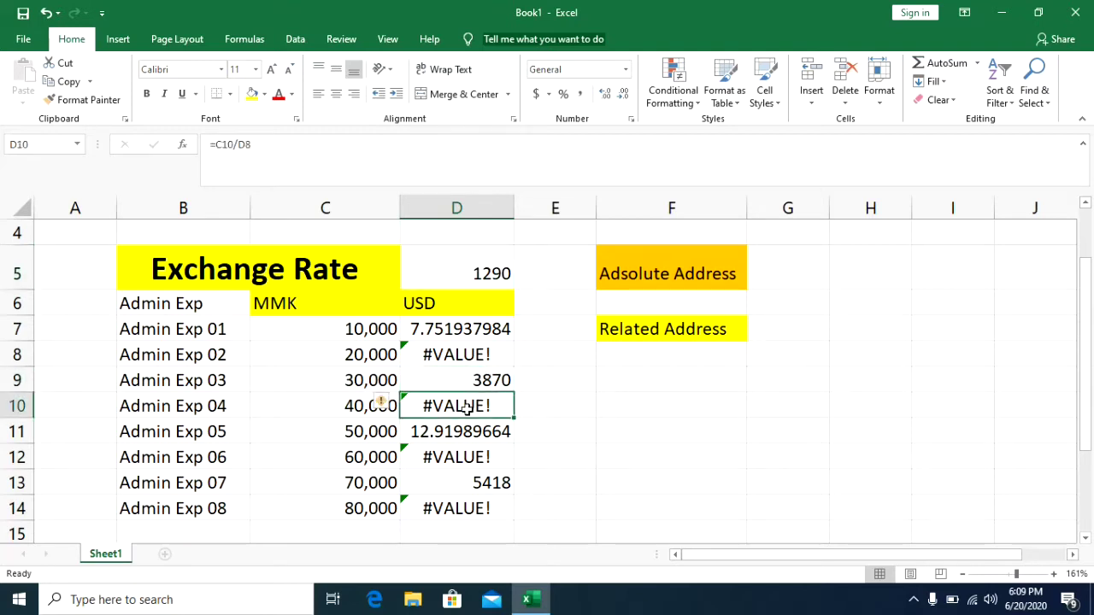
left_click(365, 410)
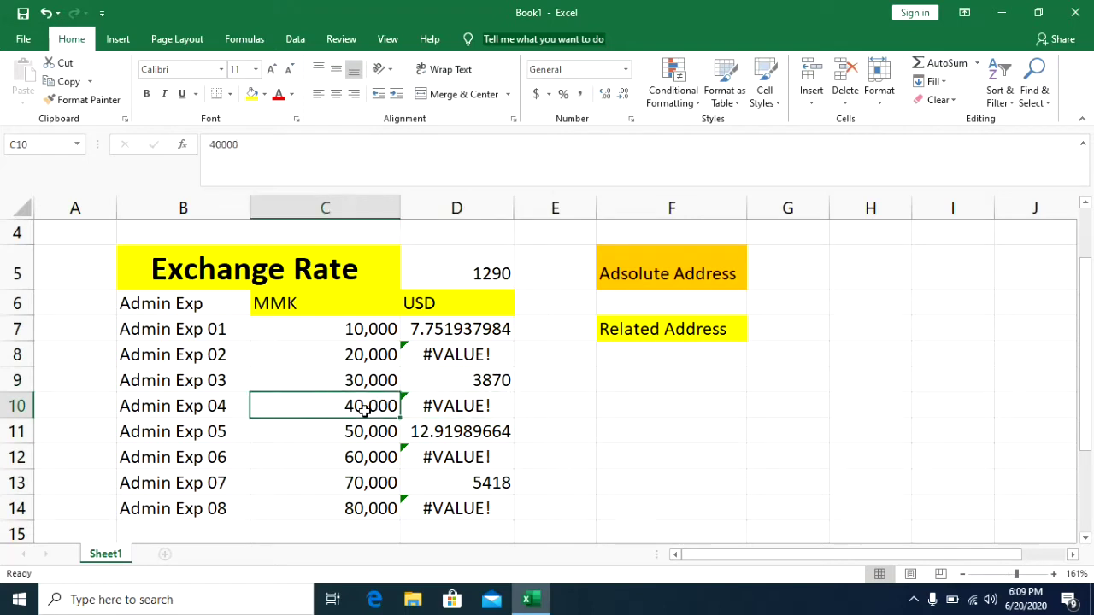
left_click(440, 410)
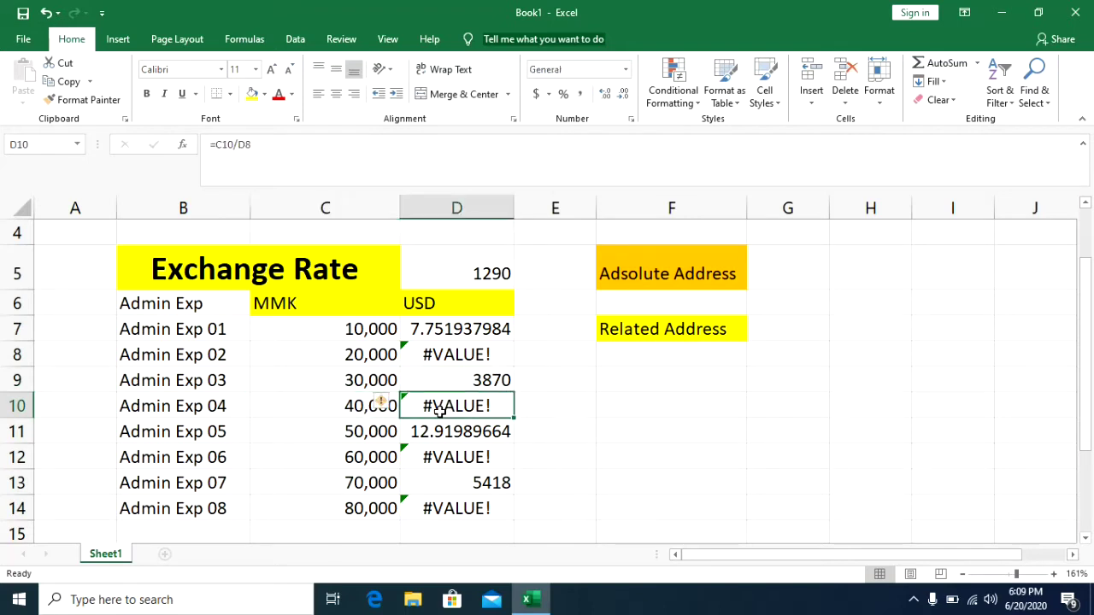
left_click(489, 265)
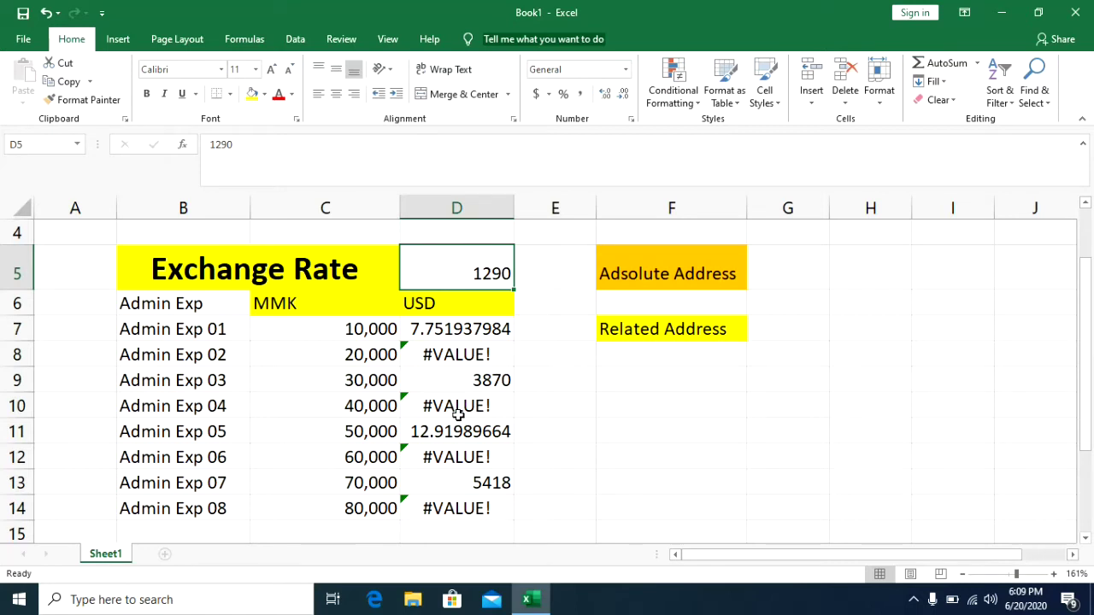
left_click(457, 413)
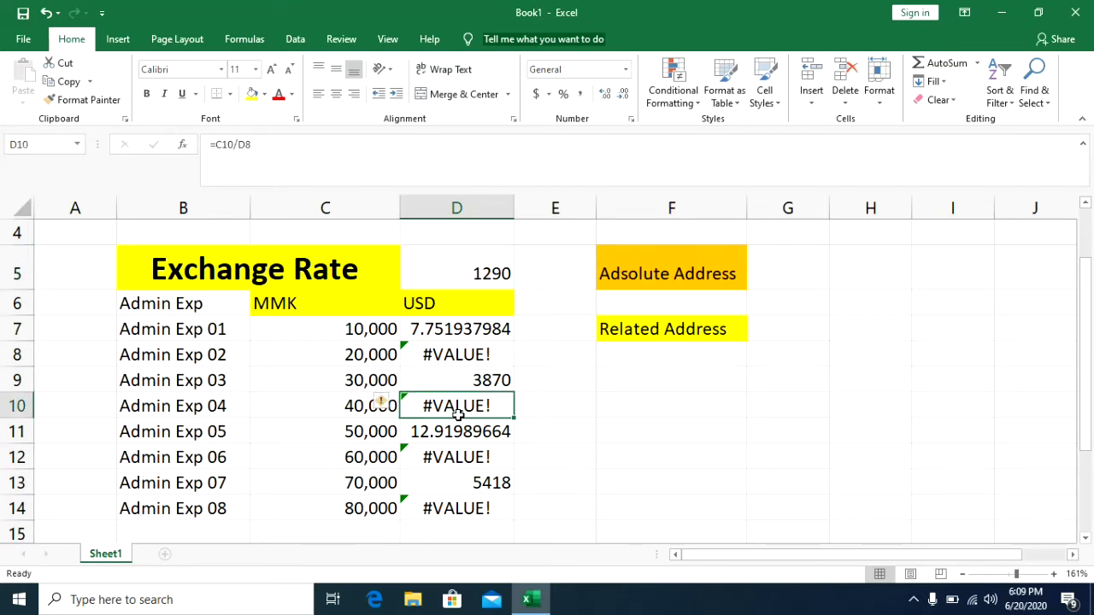
left_click(454, 360)
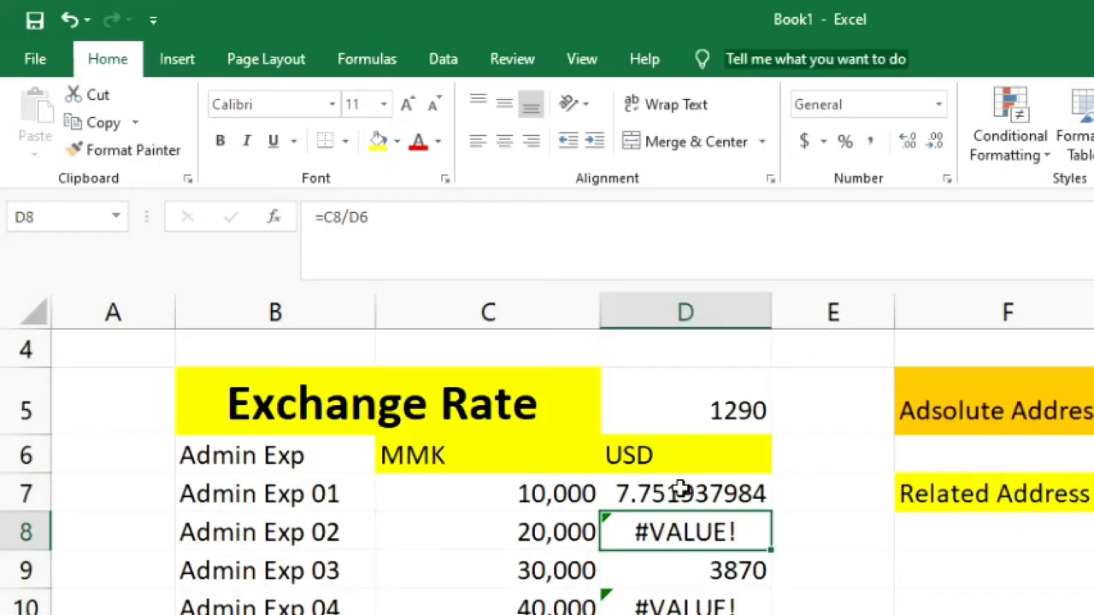
left_click(452, 329)
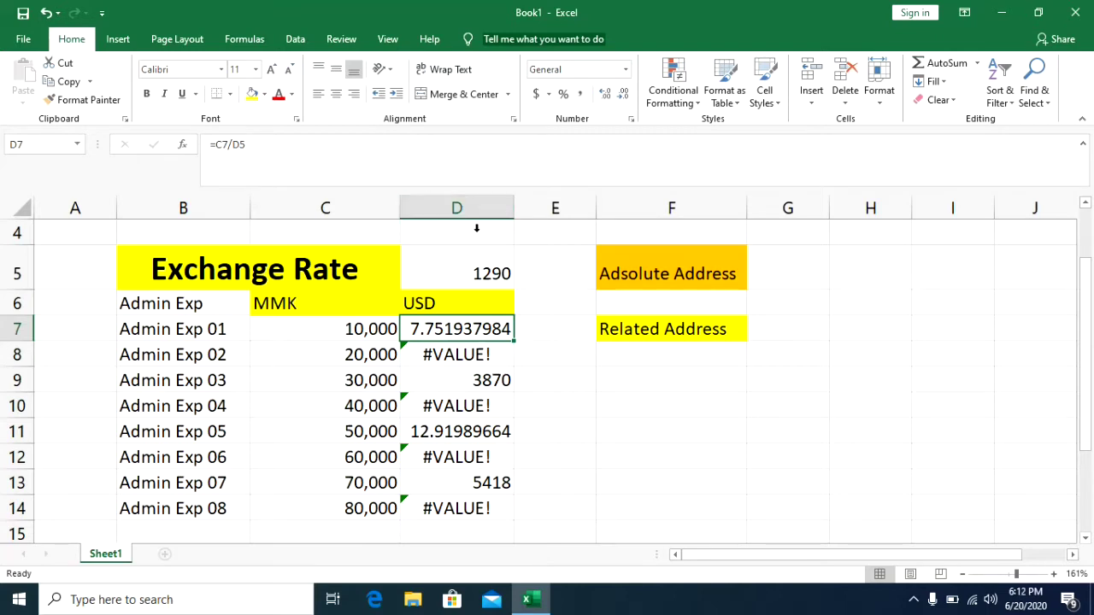
left_click(680, 331)
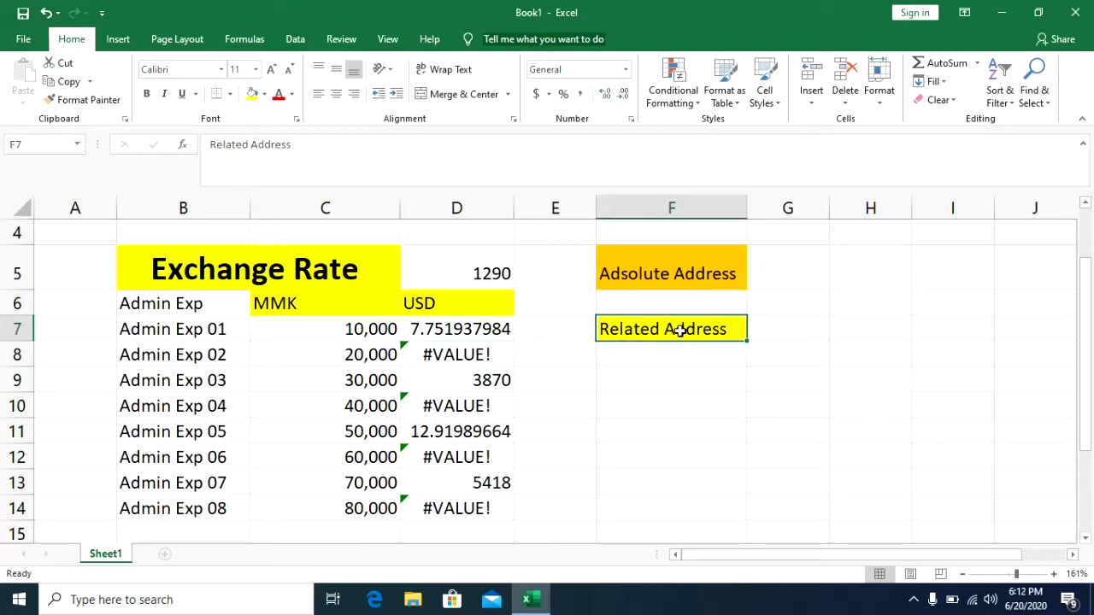
left_click(460, 332)
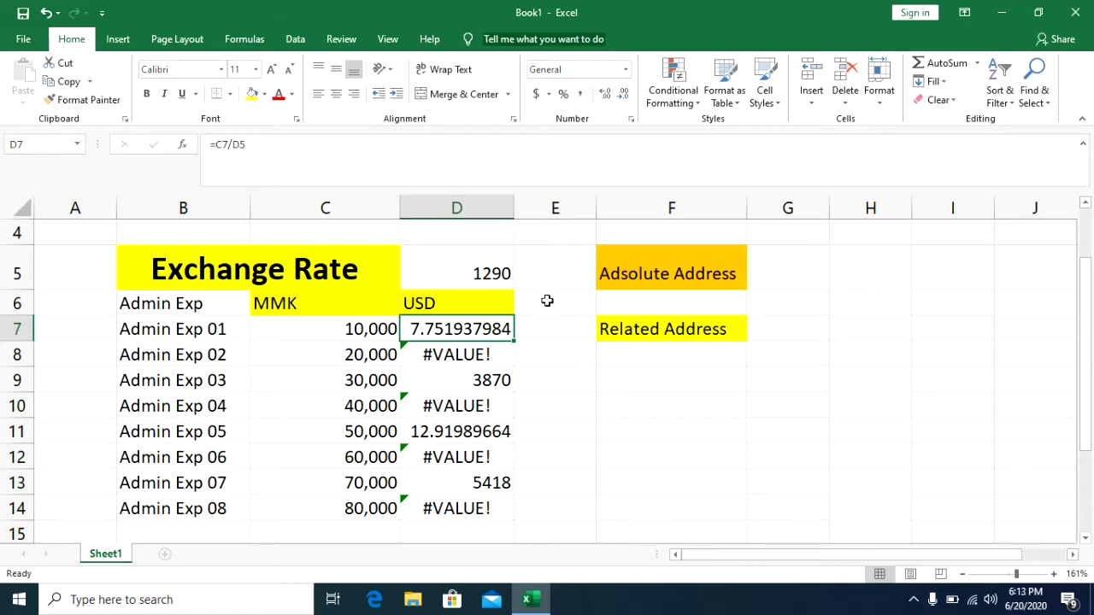
left_click(616, 268)
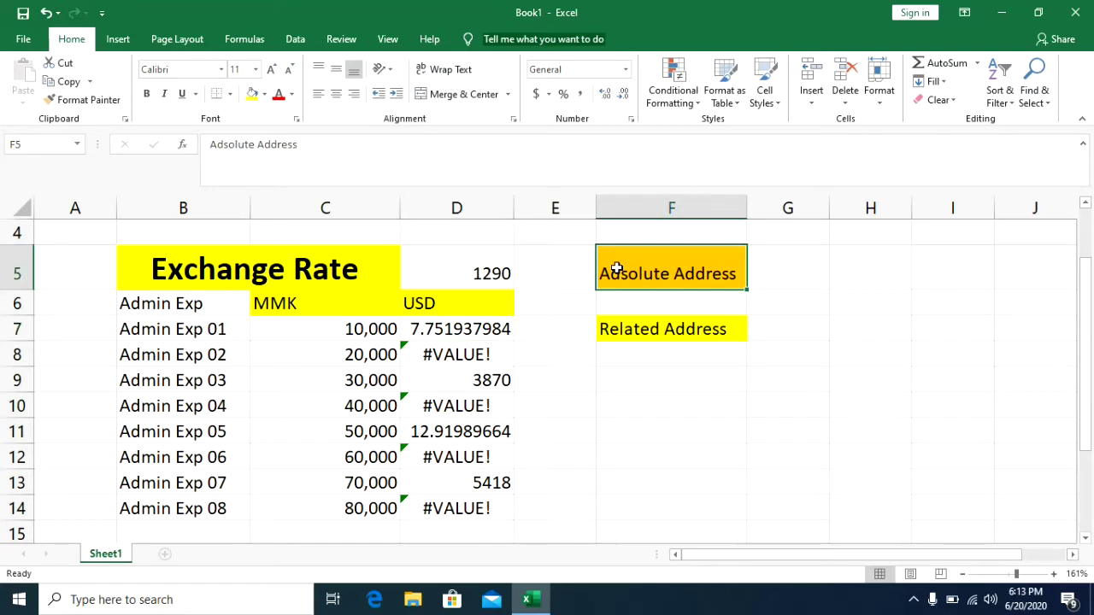
left_click(469, 324)
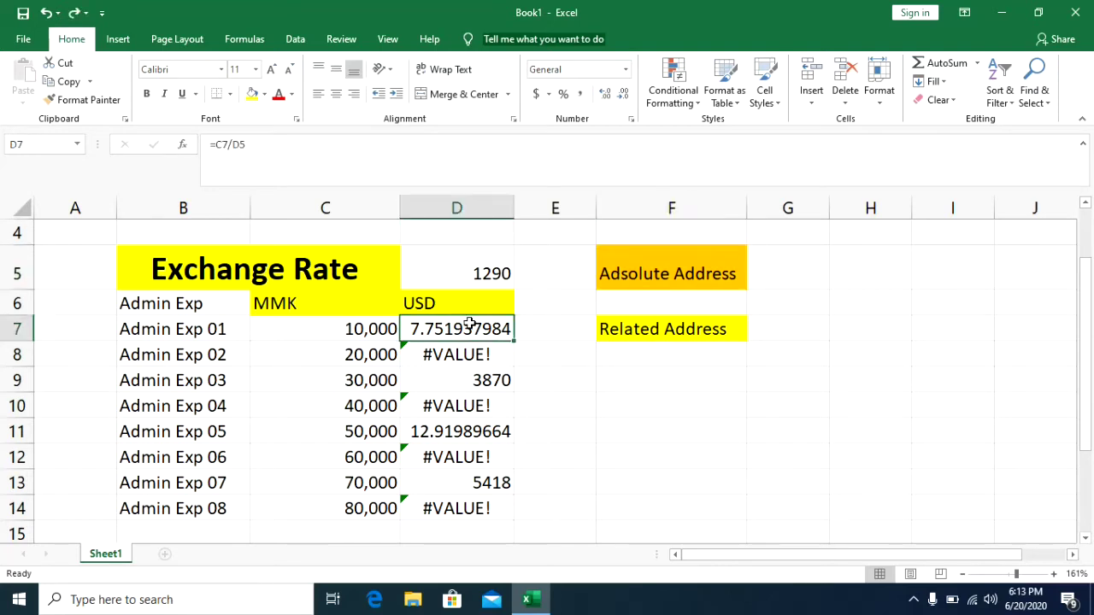
- Clear the USD results in D7:D14
key("ctrl+shift+Down")
key("Delete")
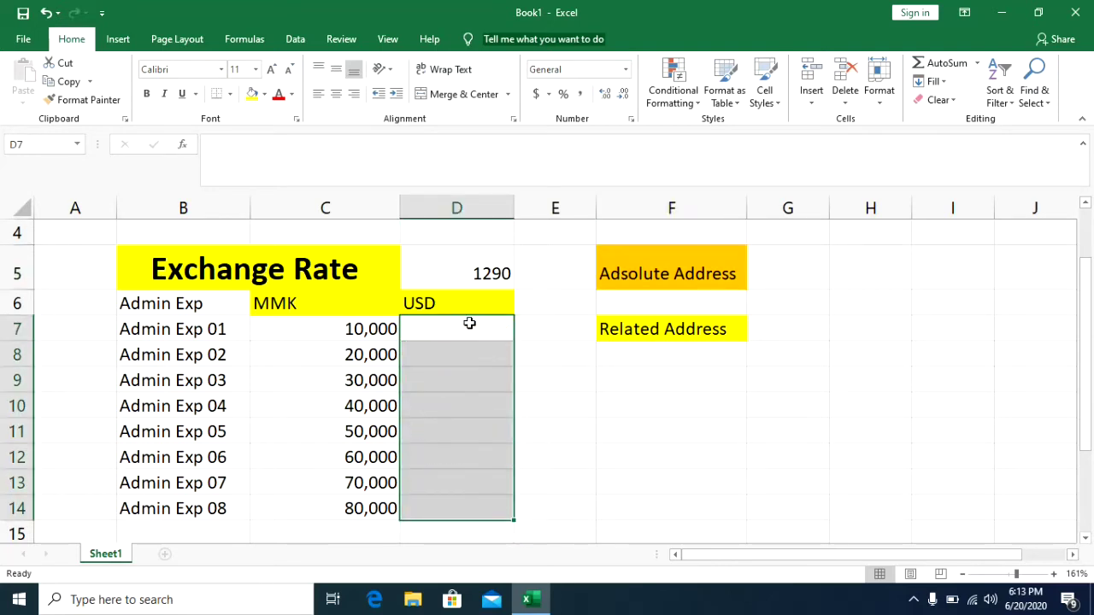
left_click(452, 323)
- Build D7's formula =C7/$D$5, locking the rate reference with F4
type("=")
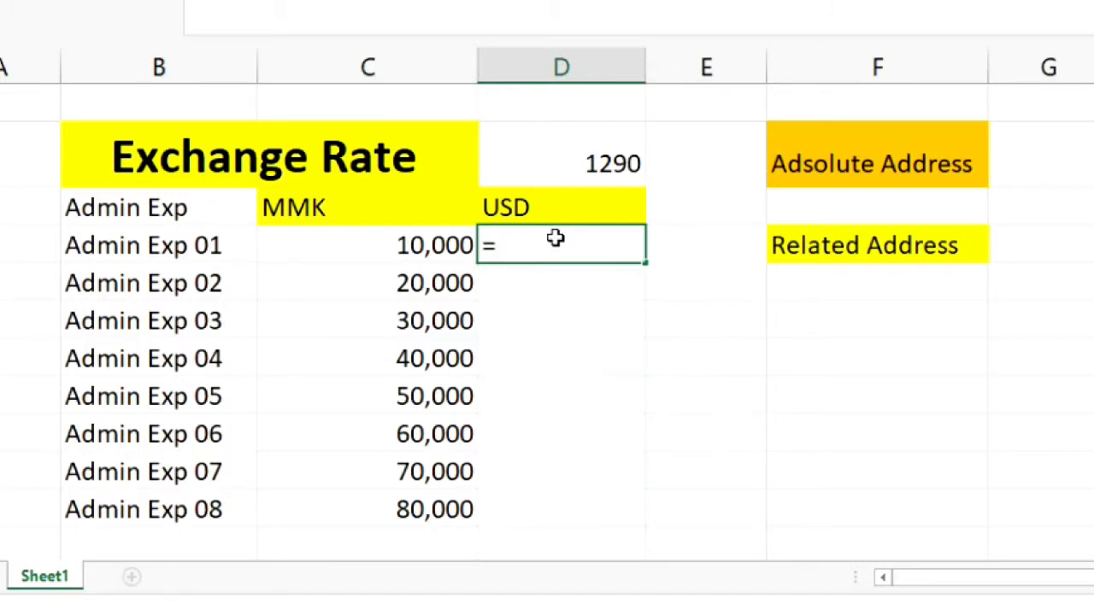
left_click(417, 241)
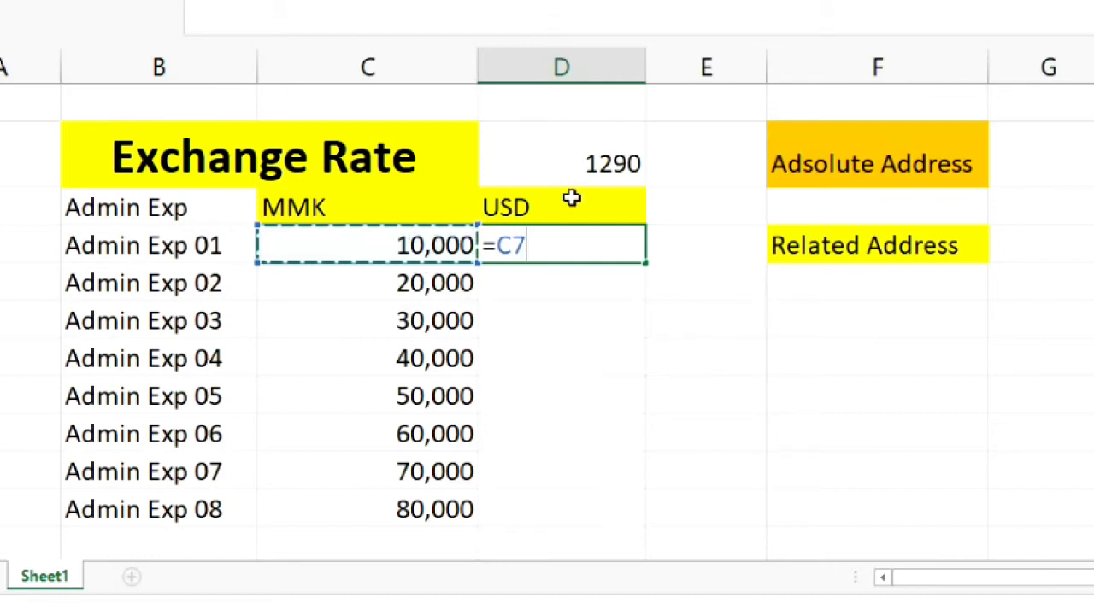
type("/")
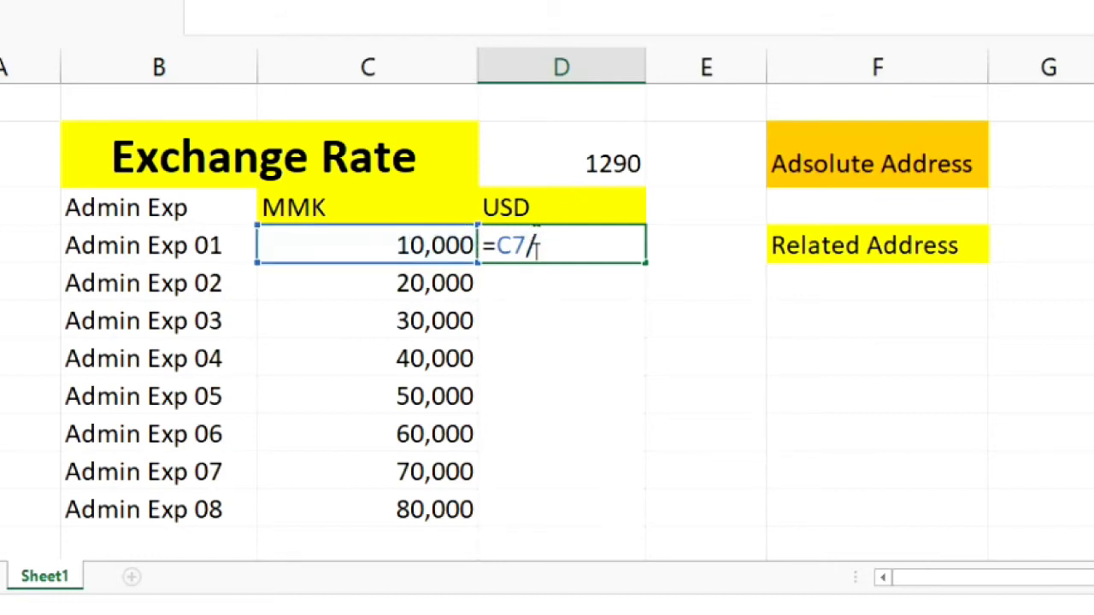
left_click(603, 161)
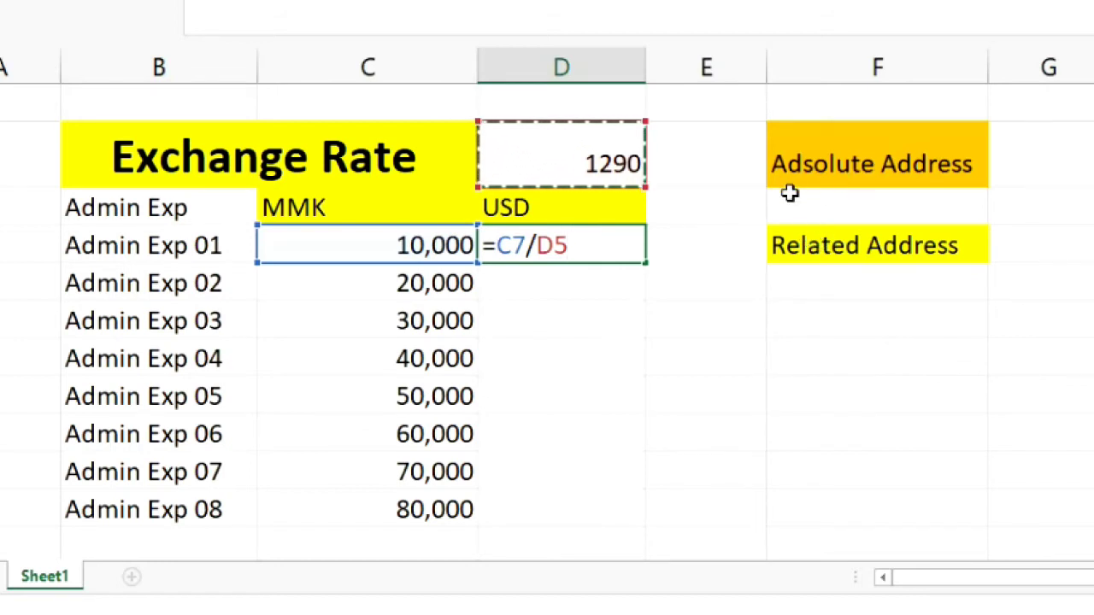
key("F4")
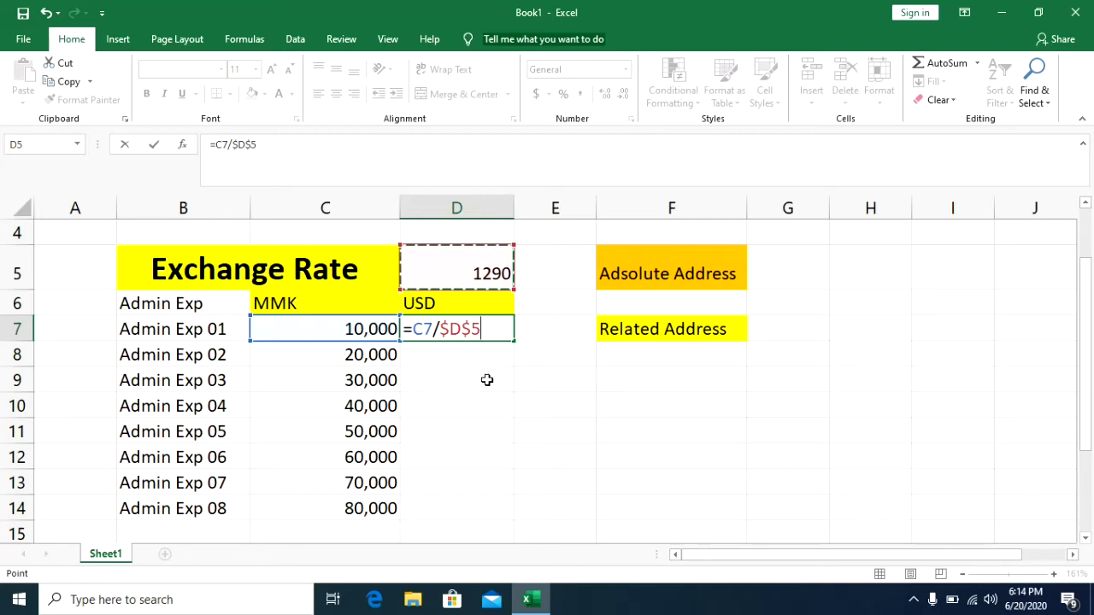
- Commit =C7/$D$5 in D7 and fill it down to D14
key("ctrl+Return")
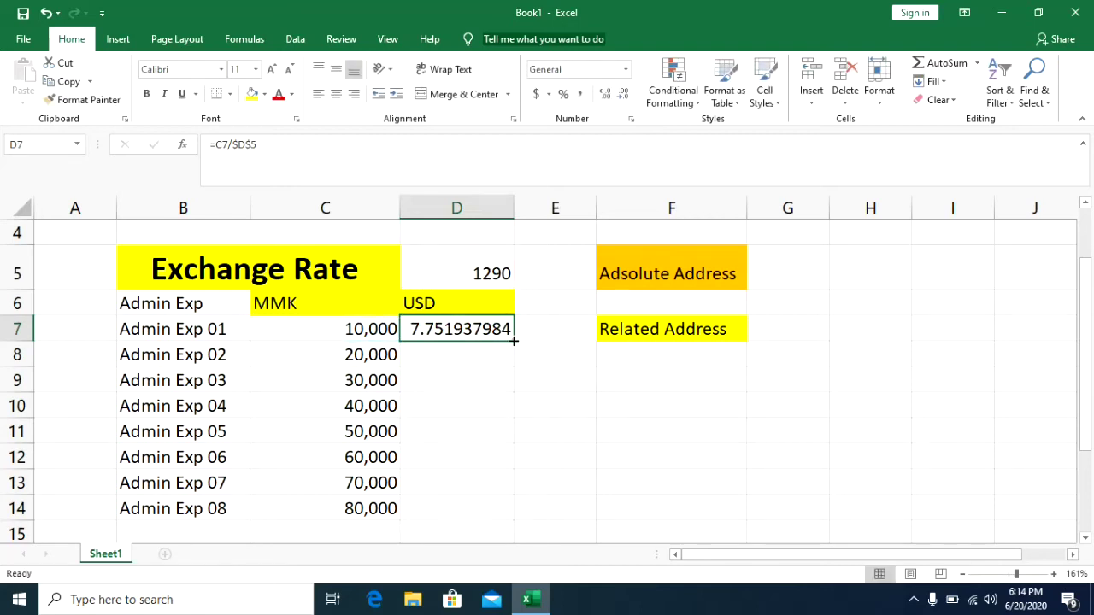
double_click(514, 340)
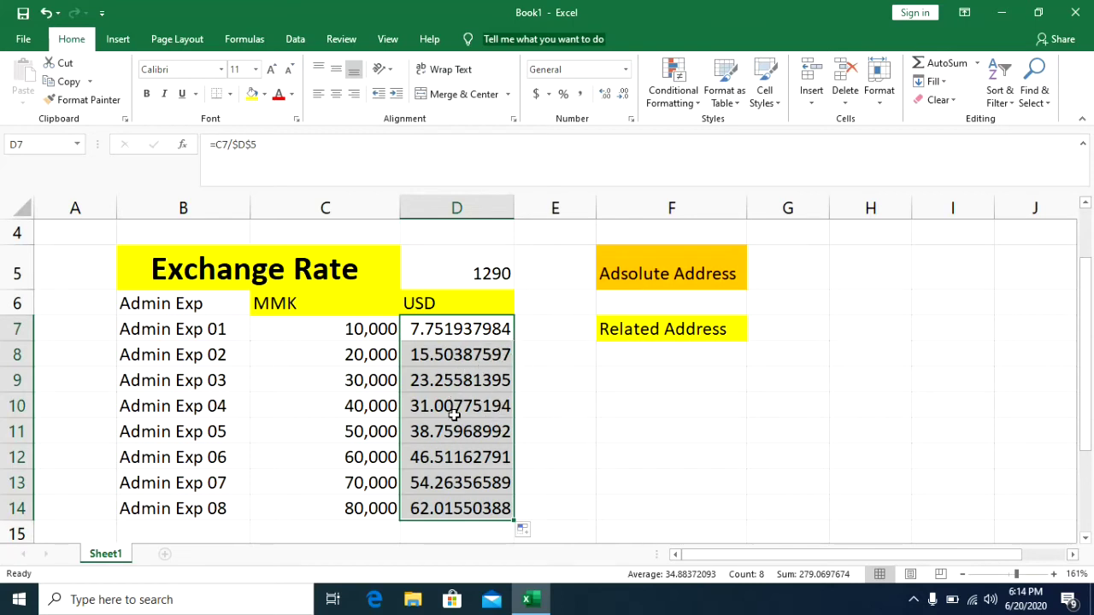
- Check that each copied formula from D7 through D14 divides by $D$5
left_click(538, 339)
left_click(471, 331)
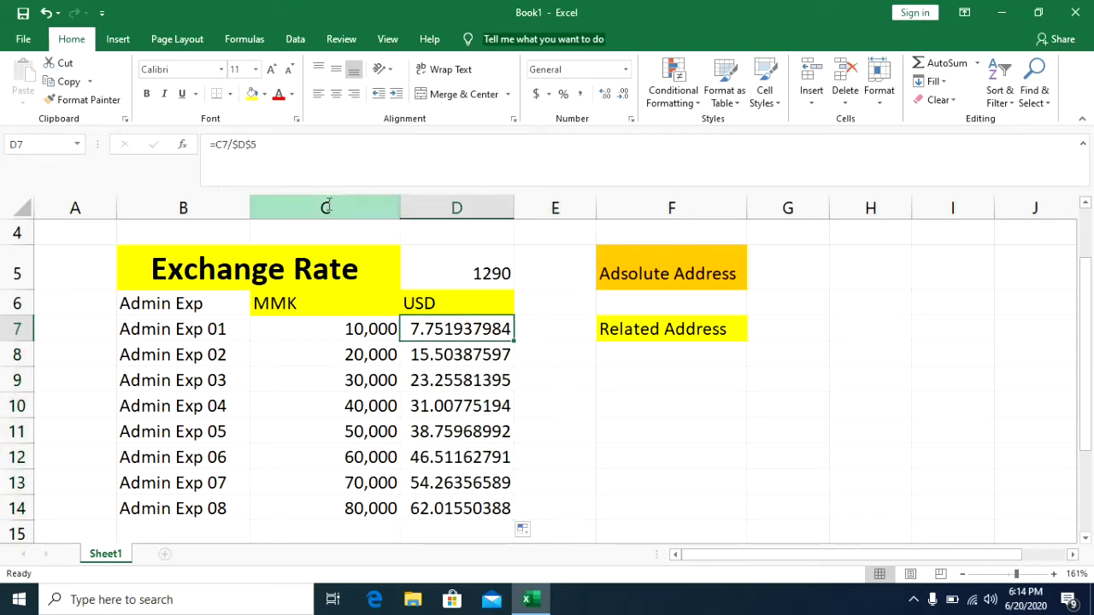
left_click(438, 358)
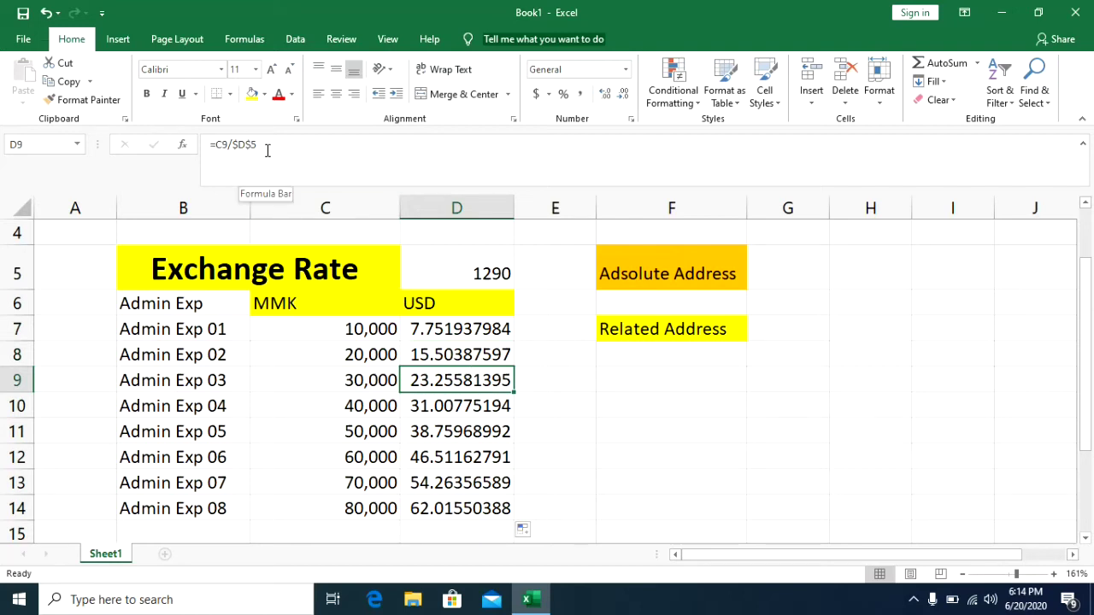
left_click(434, 406)
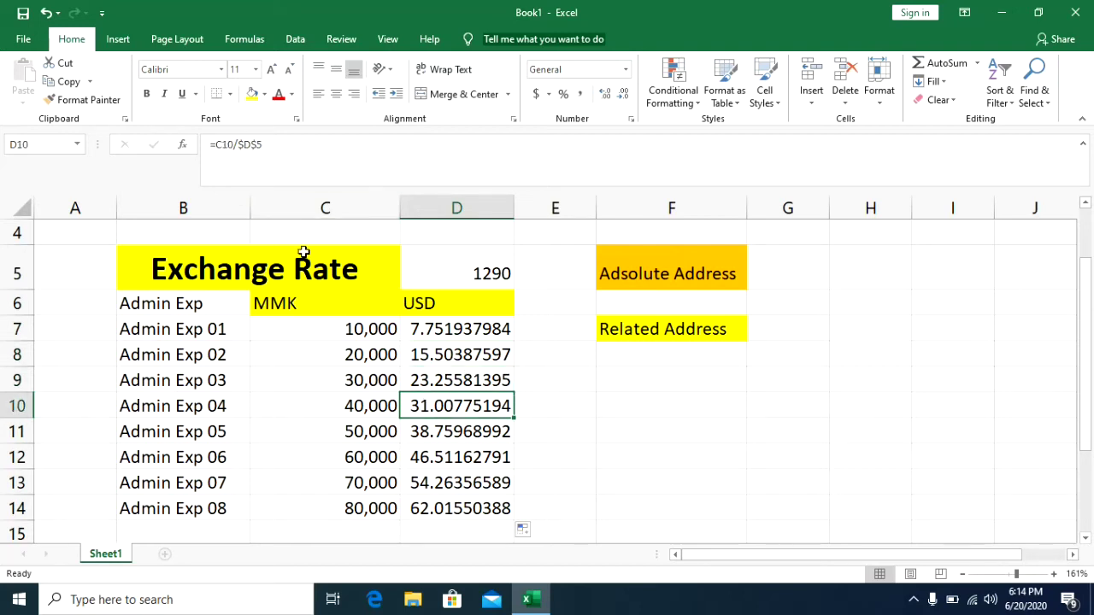
left_click(434, 431)
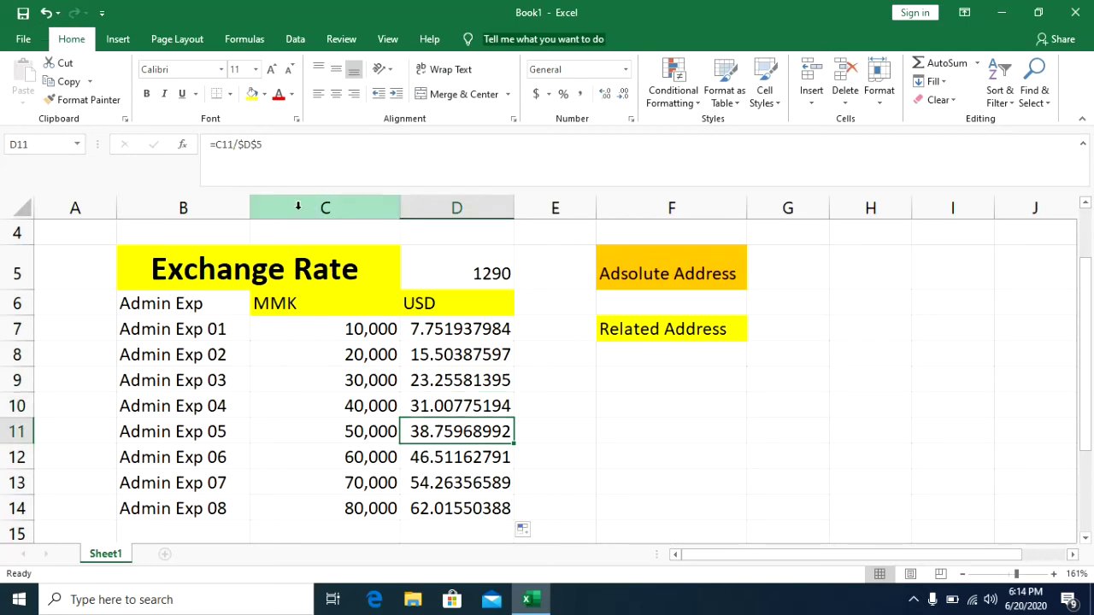
left_click(436, 462)
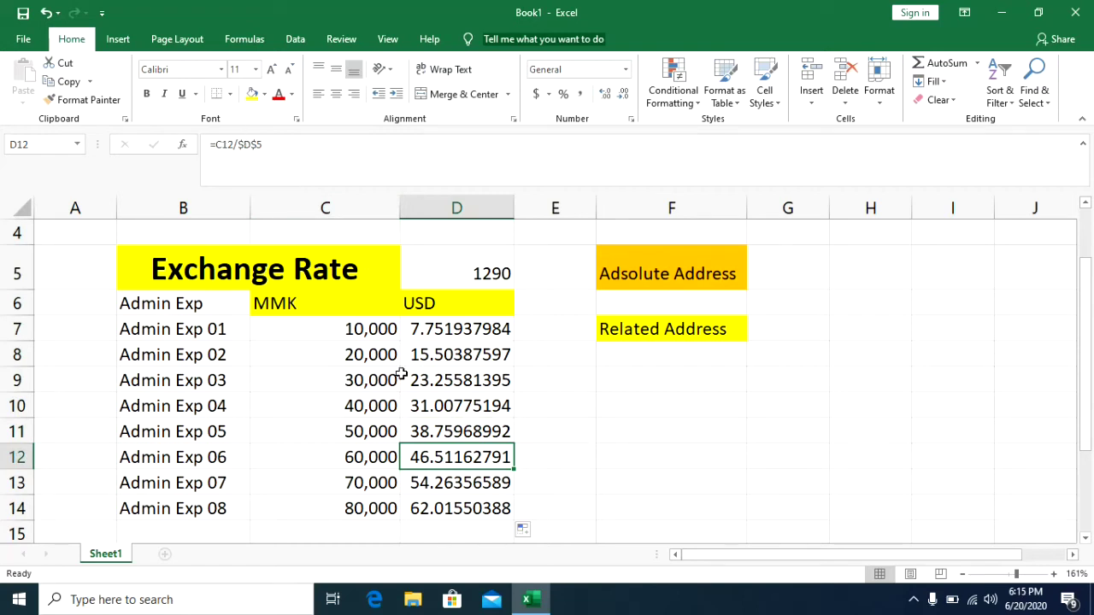
left_click(463, 481)
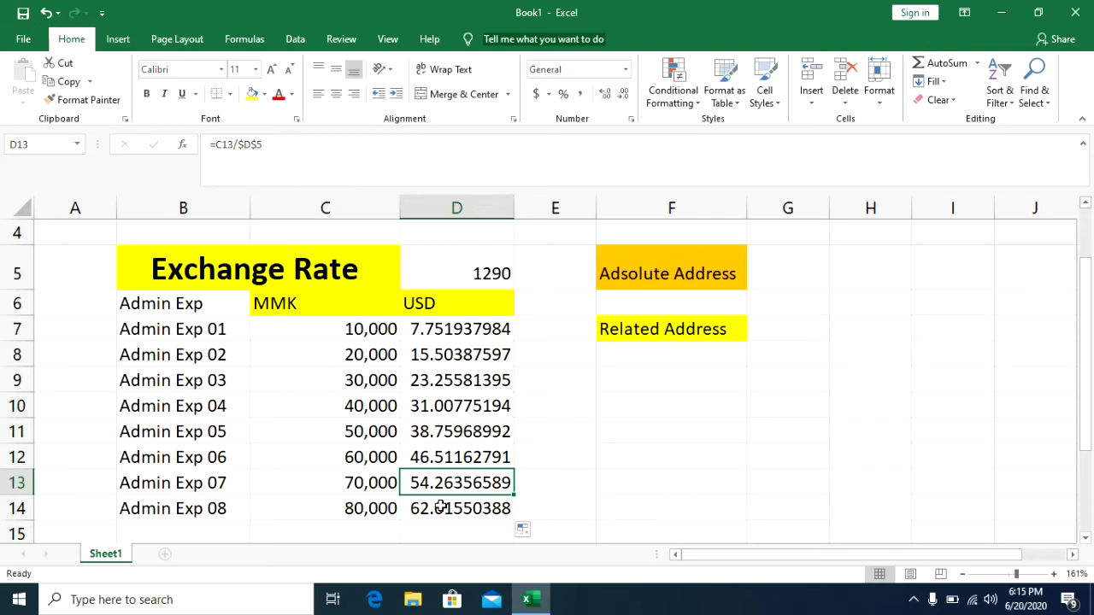
left_click(441, 507)
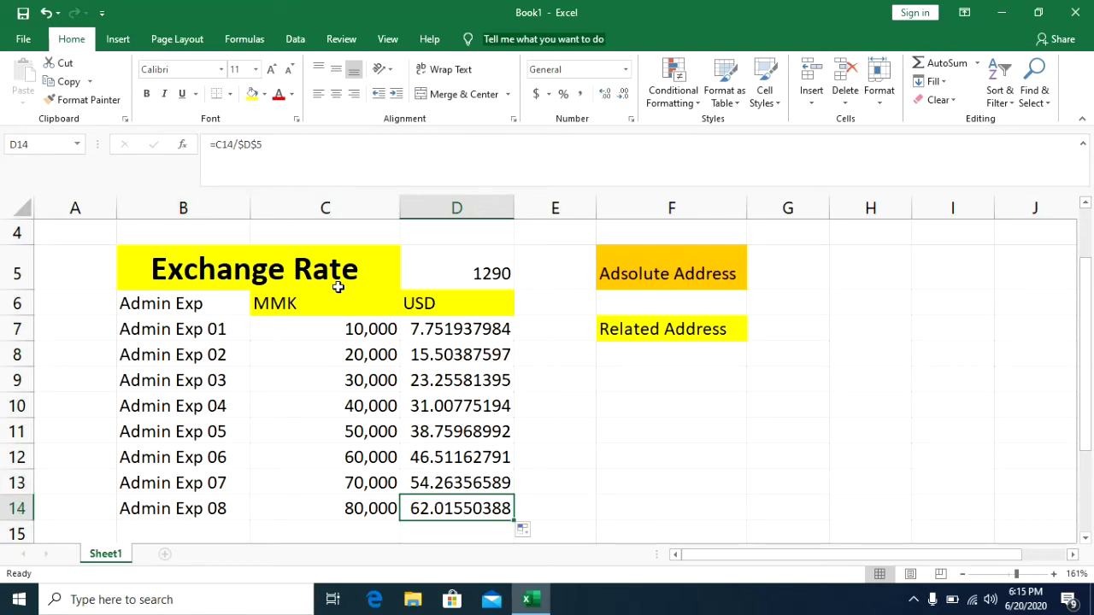
- Recheck D8 and D7, then clear the USD results in D7:D14
left_click(456, 355)
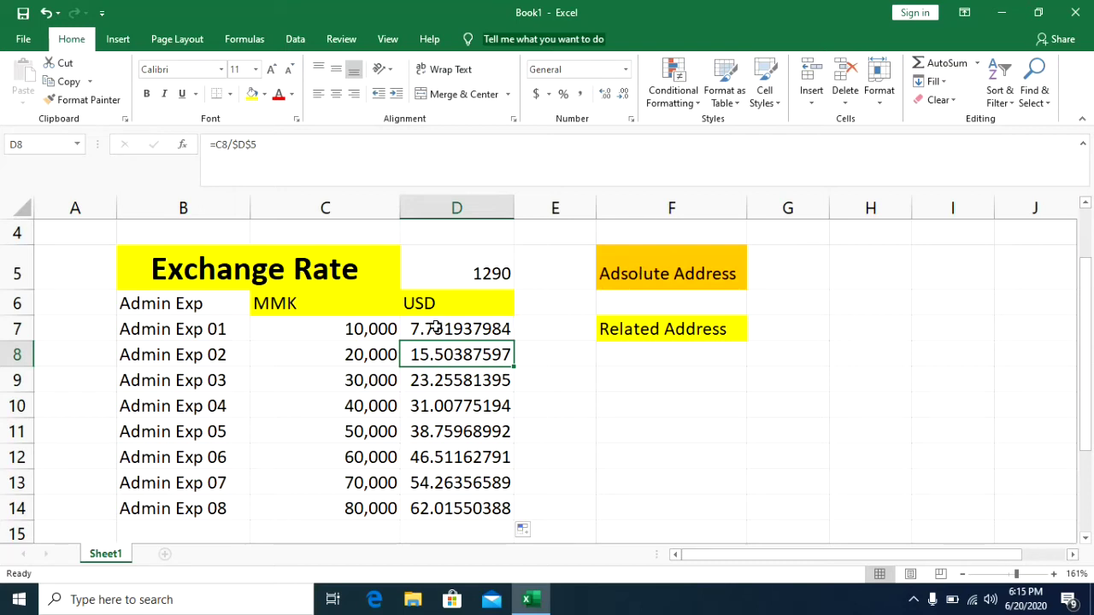
left_click(430, 328)
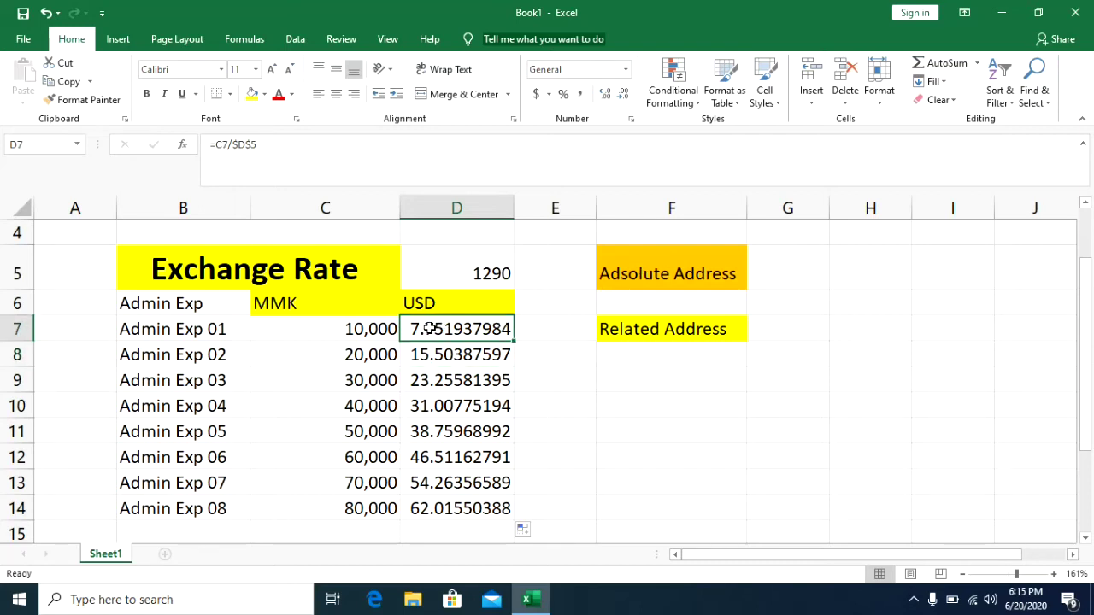
key("ctrl+shift+Down")
key("Delete")
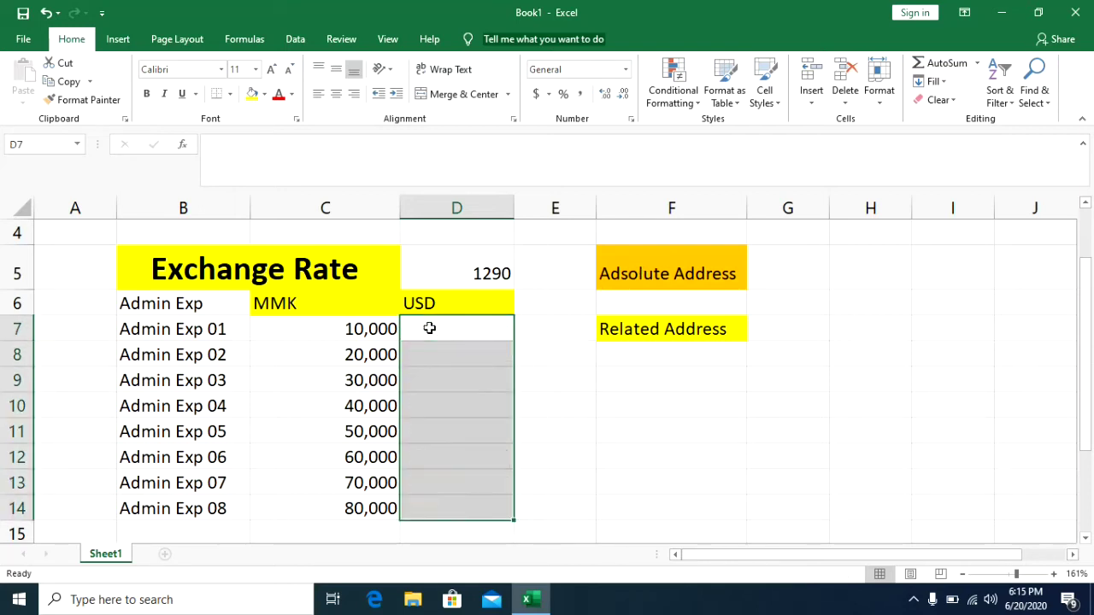
- Point out the Absolute Address label, then return to cell D7
left_click(430, 328)
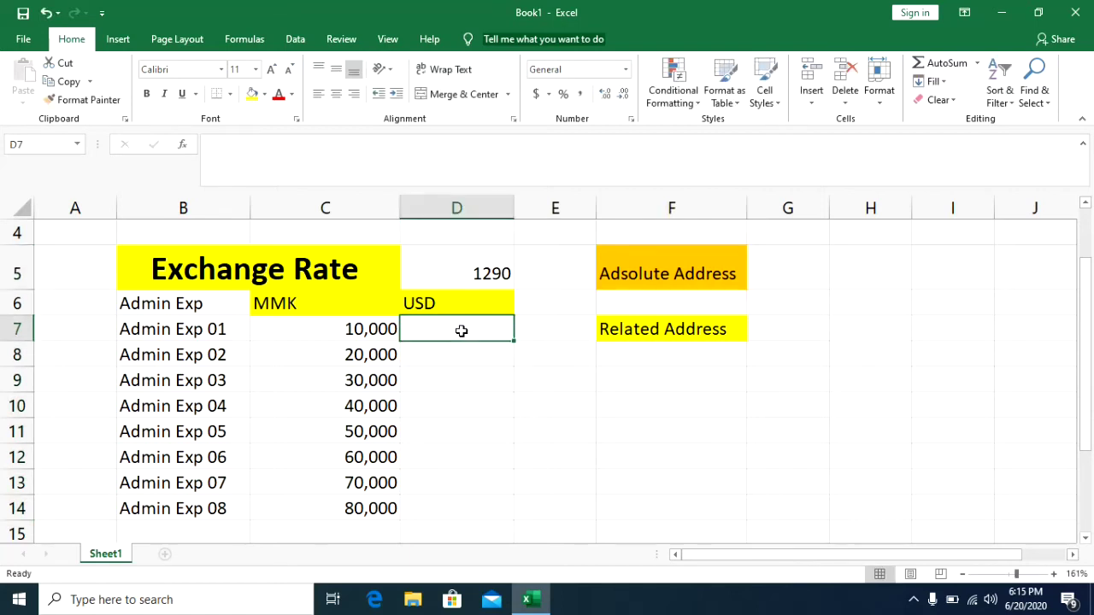
left_click(651, 266)
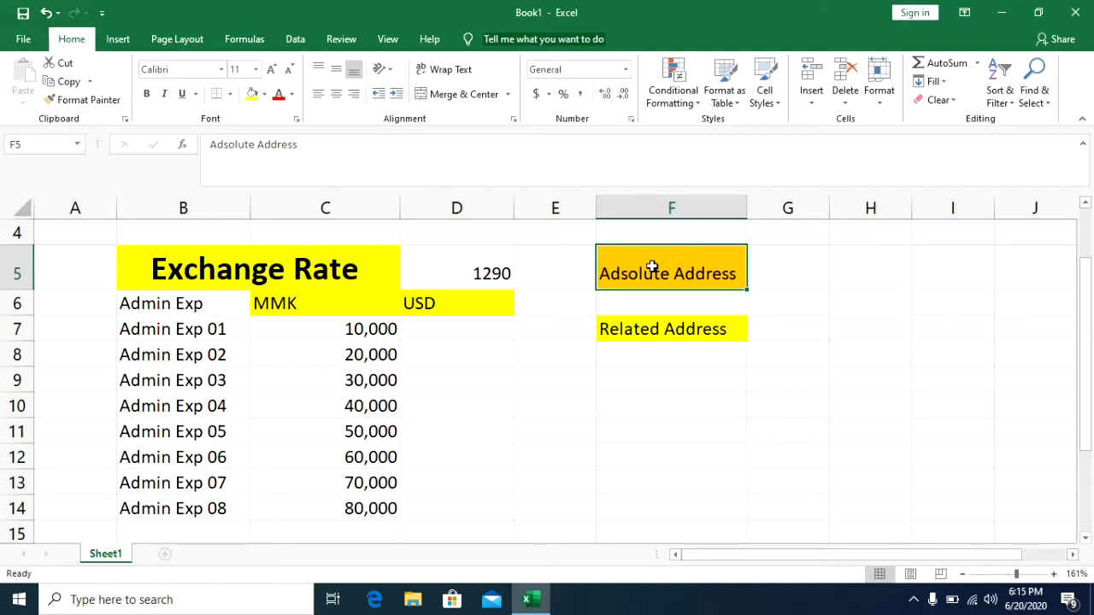
left_click(451, 331)
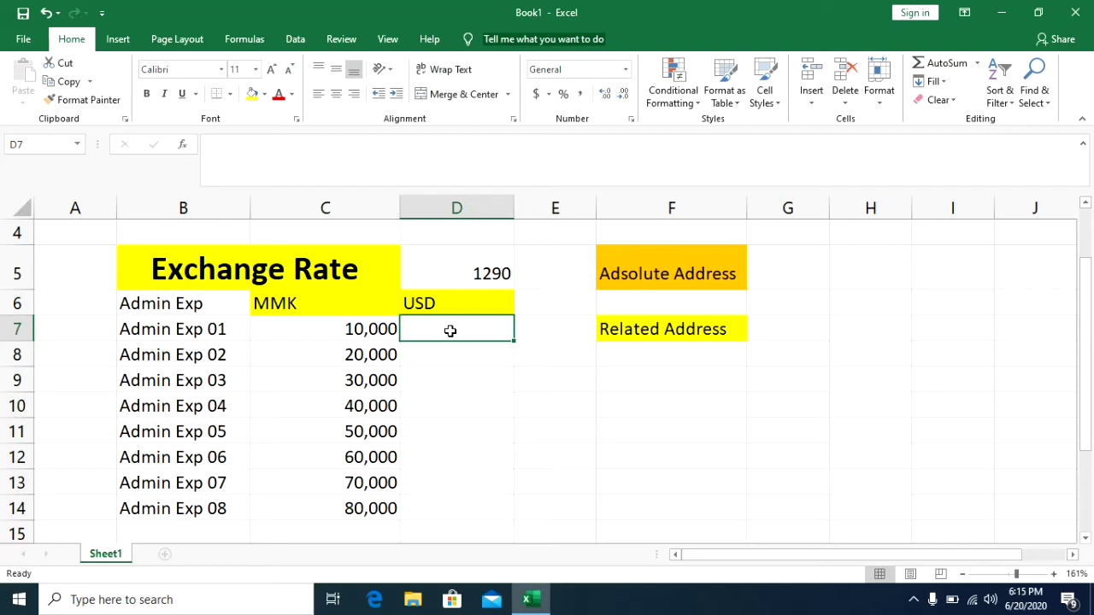
- Clear 1290 from D5 and enter 1290 in E5 instead
left_click(471, 272)
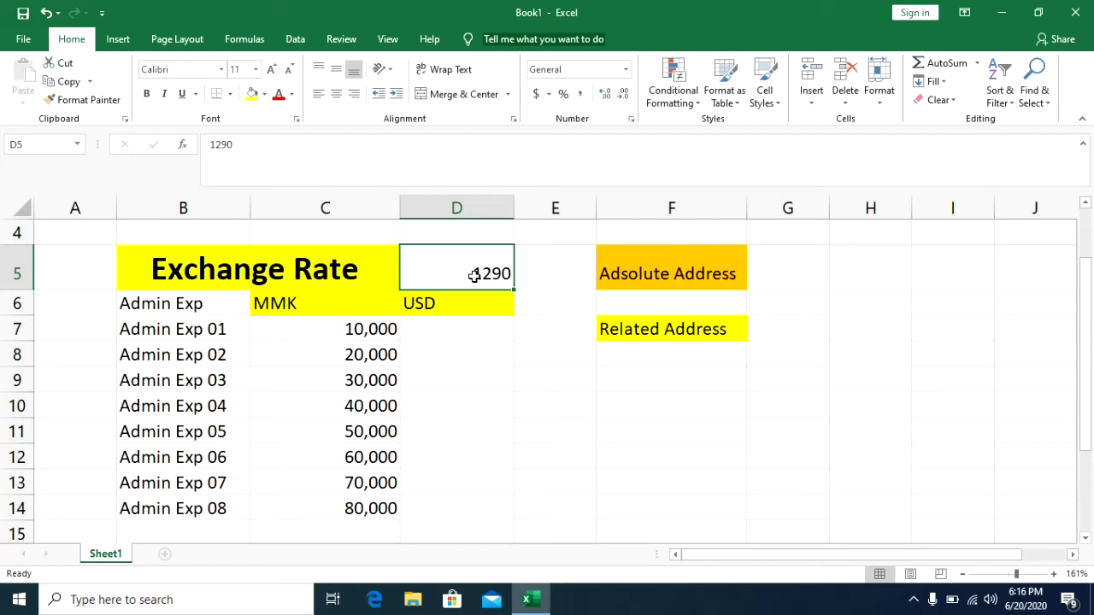
key("Delete")
left_click(529, 277)
type("1290")
left_click(483, 327)
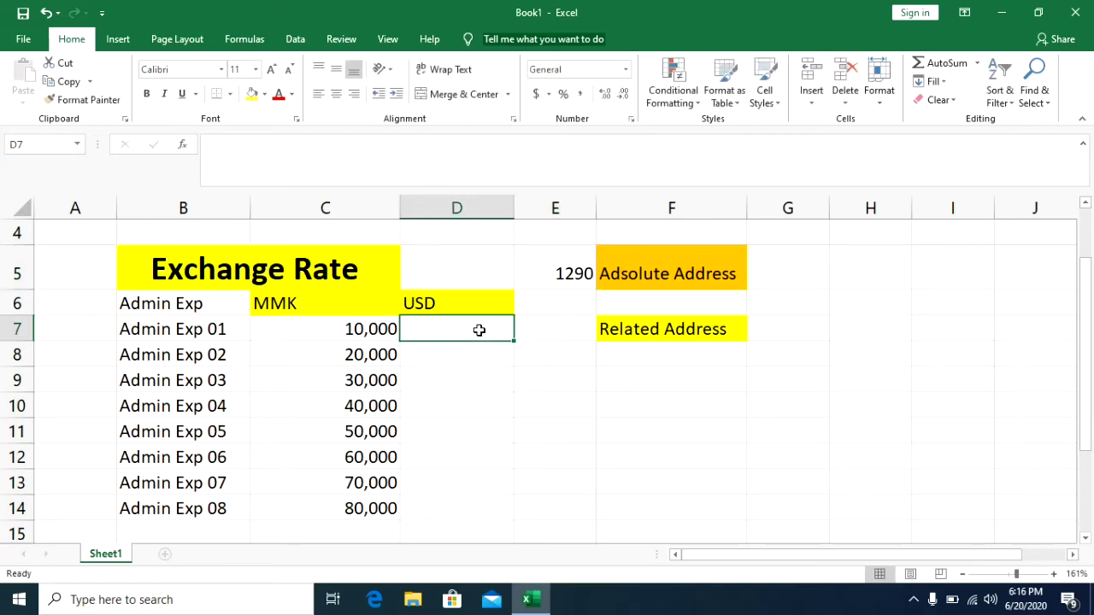
- Enter the relative formula =C7/E5 in D7, giving 7.751937984
type("=")
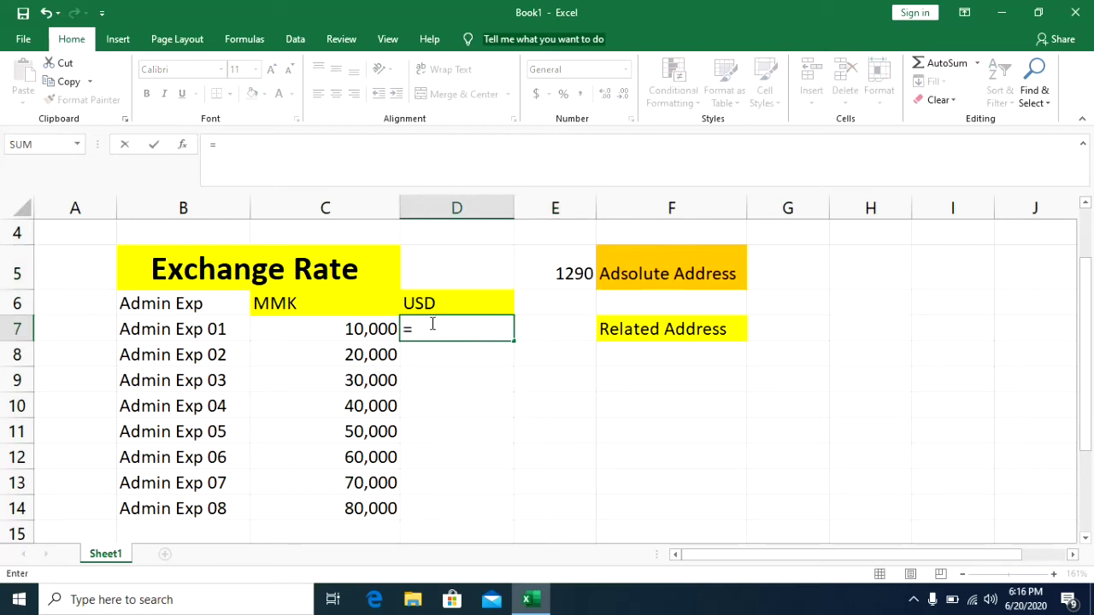
left_click(370, 330)
type("/")
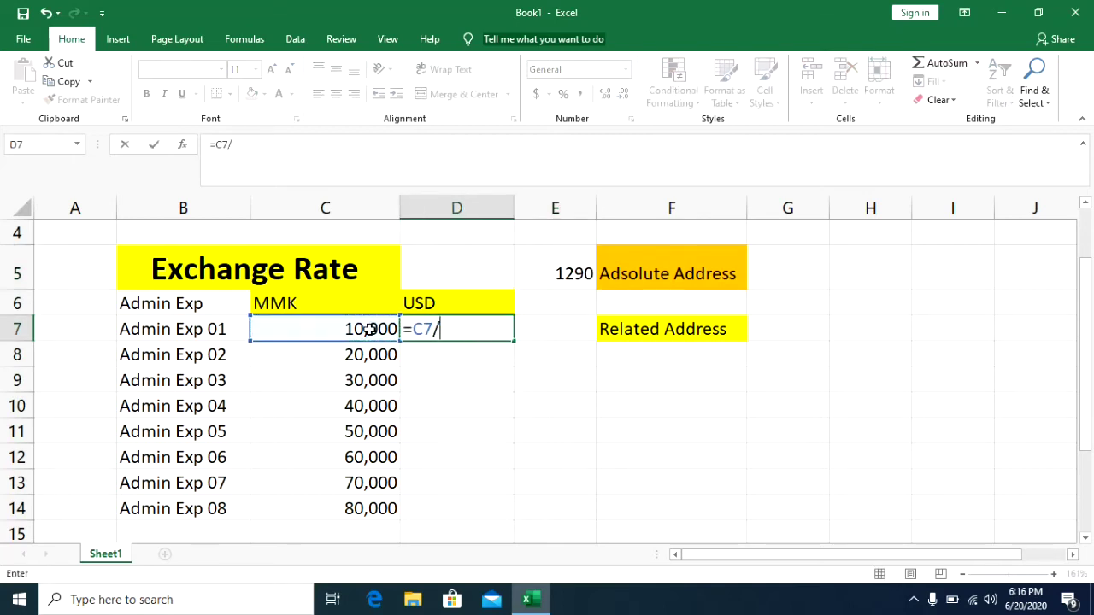
left_click(566, 265)
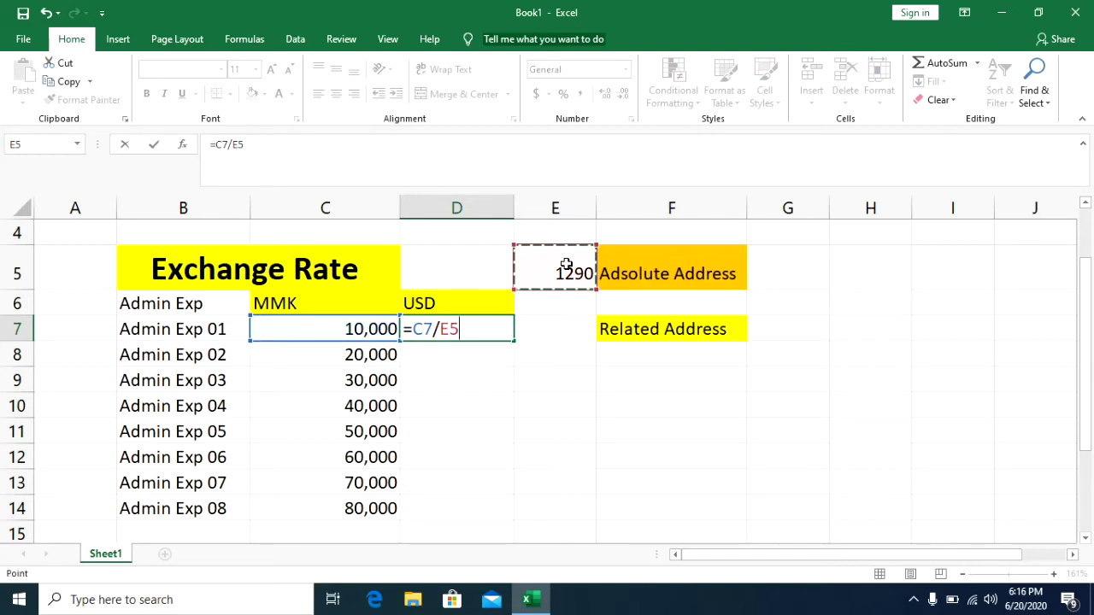
key("ctrl+Return")
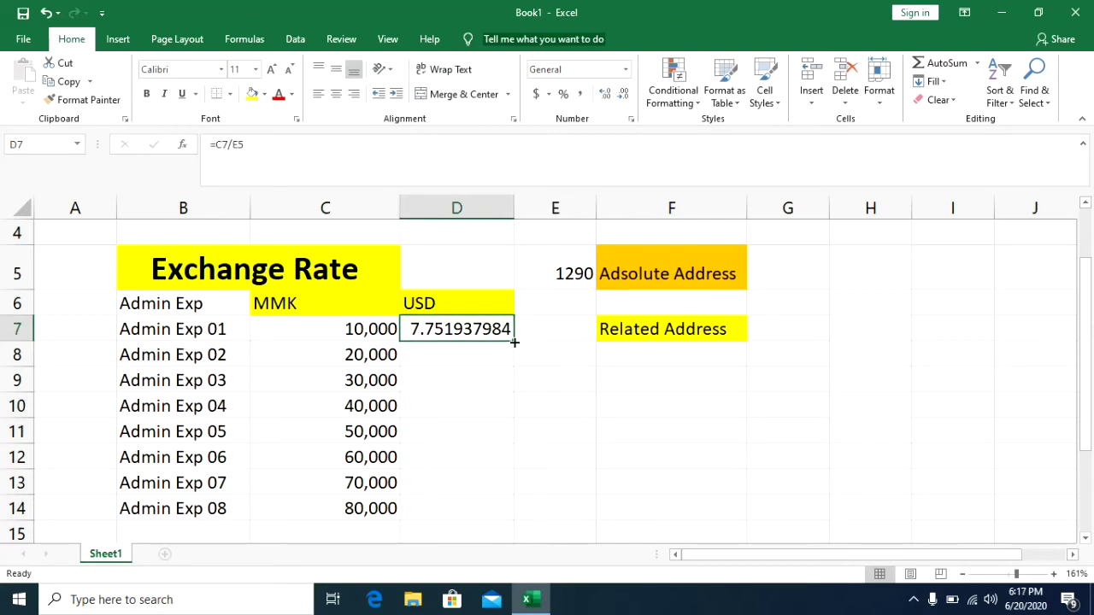
- Fill the D7 formula down to D14, where the copies show #DIV/0!
double_click(513, 345)
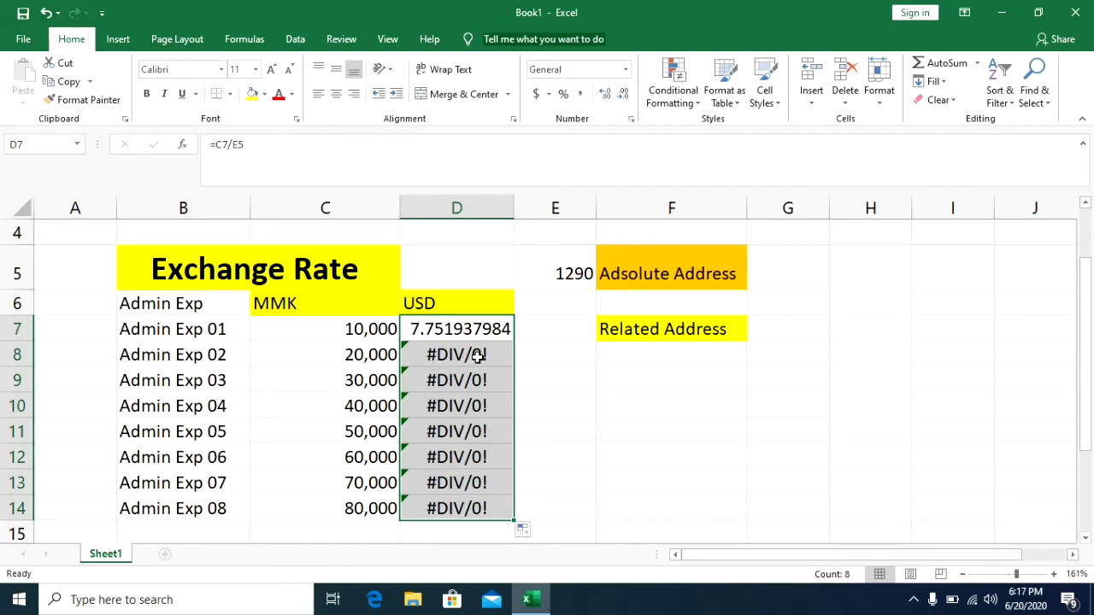
left_click(530, 336)
left_click(478, 326)
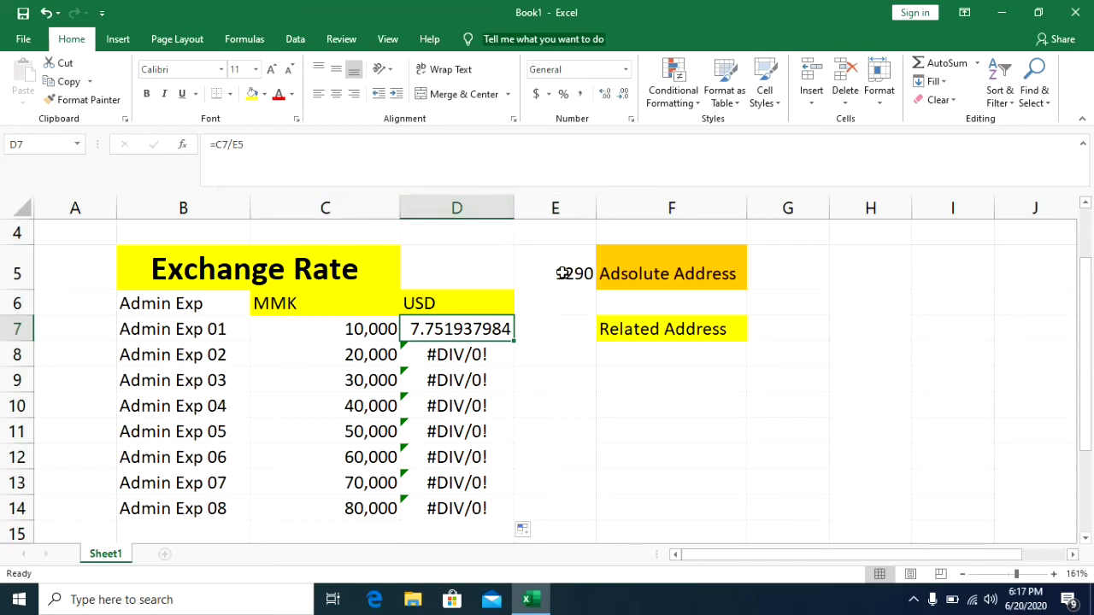
left_click(443, 348)
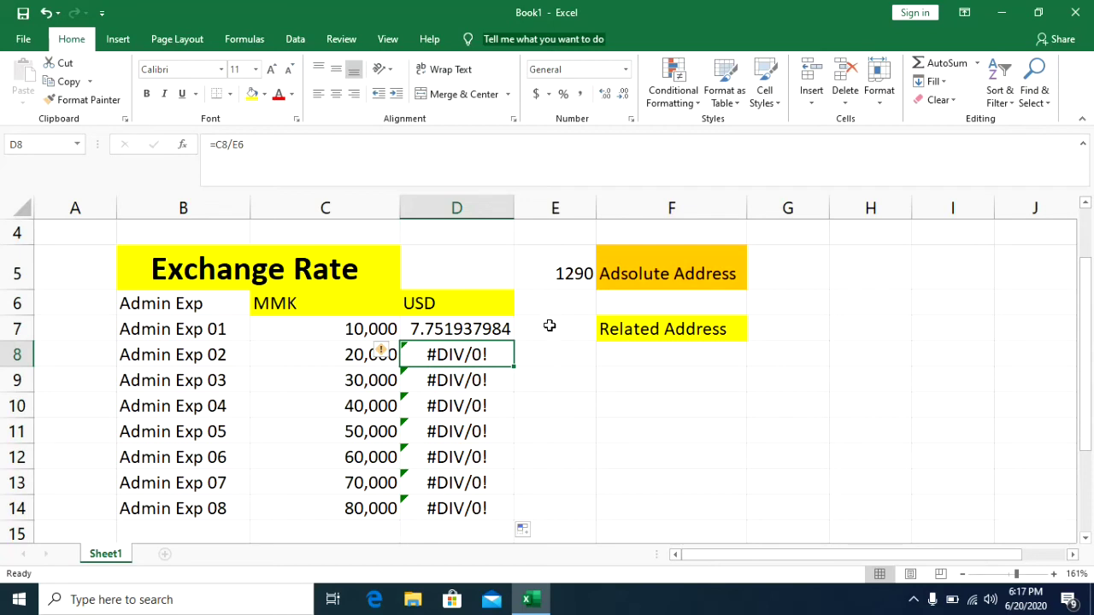
left_click(462, 385)
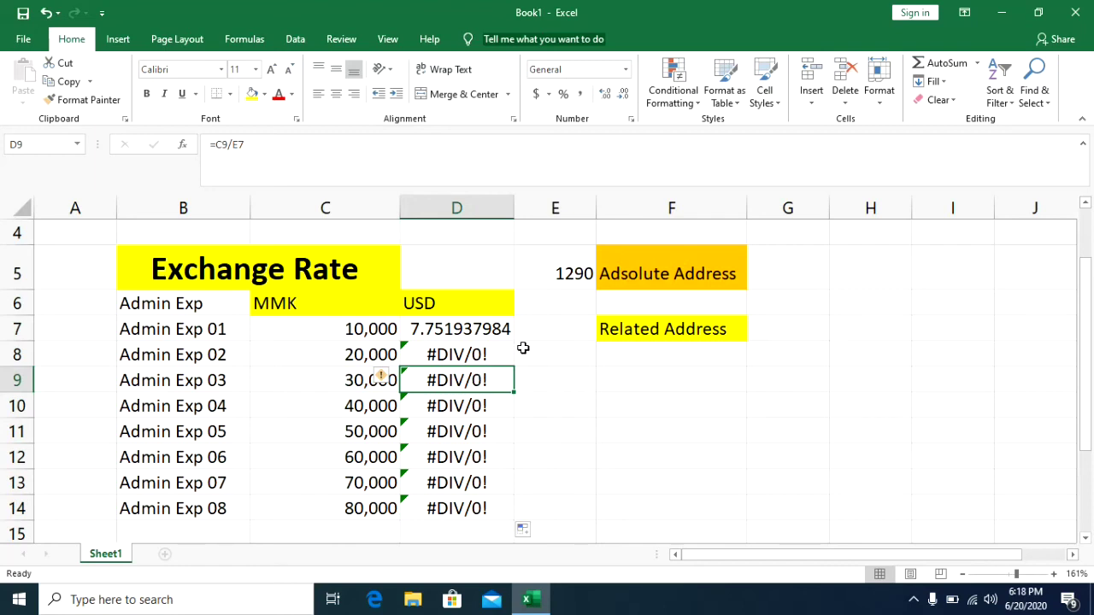
left_click(492, 331)
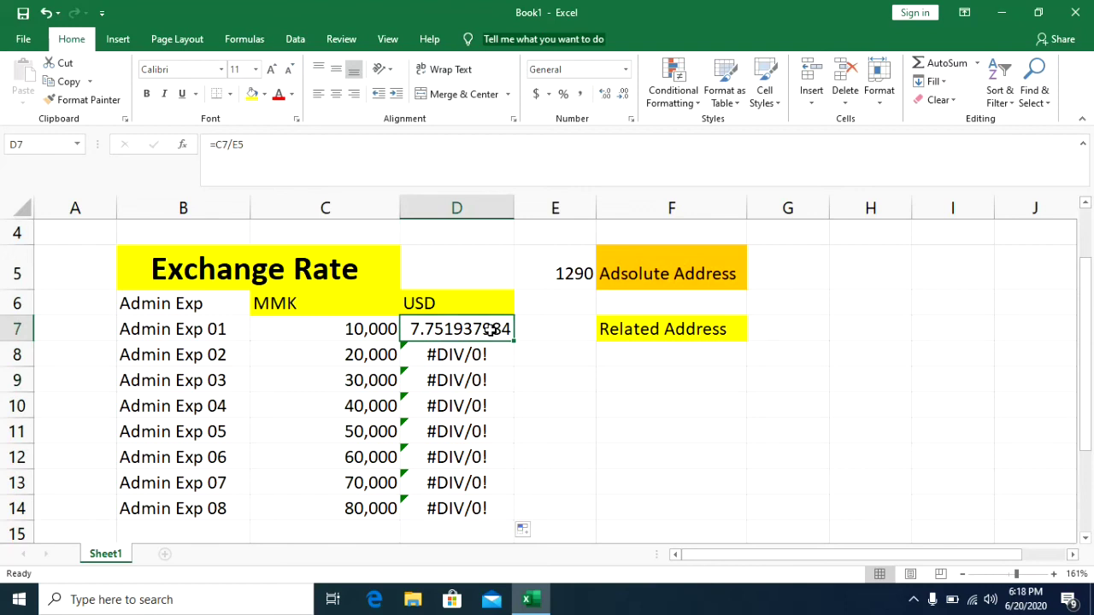
key("ctrl+shift+Down")
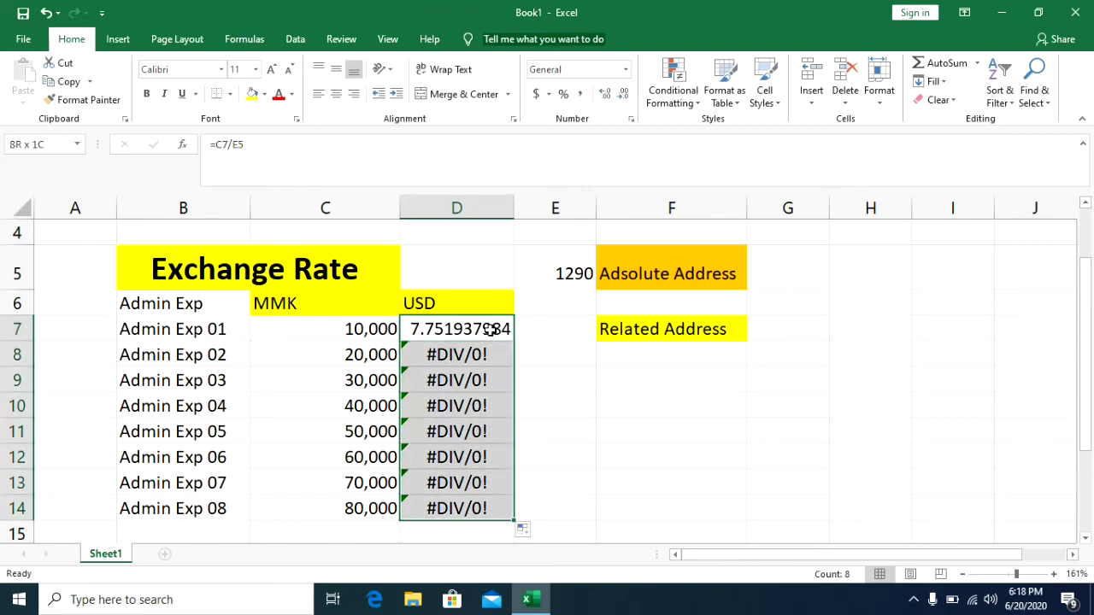
- Clear the USD results in D7:D14 and drag the 1290 rate from E5 back to D5
key("Delete")
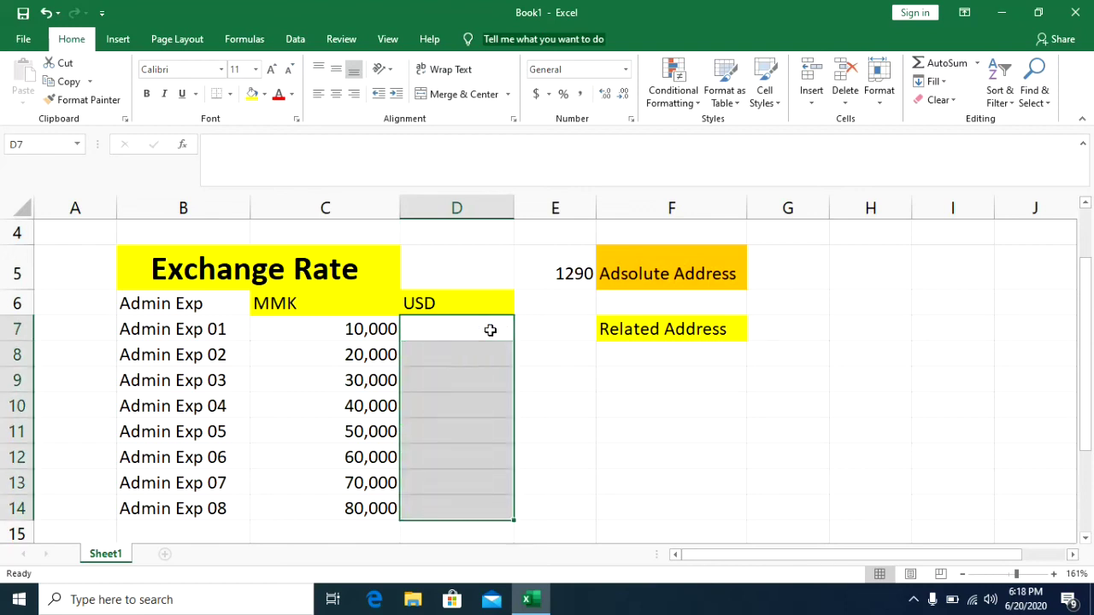
left_click(564, 288)
left_click_drag(565, 288, 482, 284)
- Start a new D7 formula =C7/D5 without committing it
left_click(437, 335)
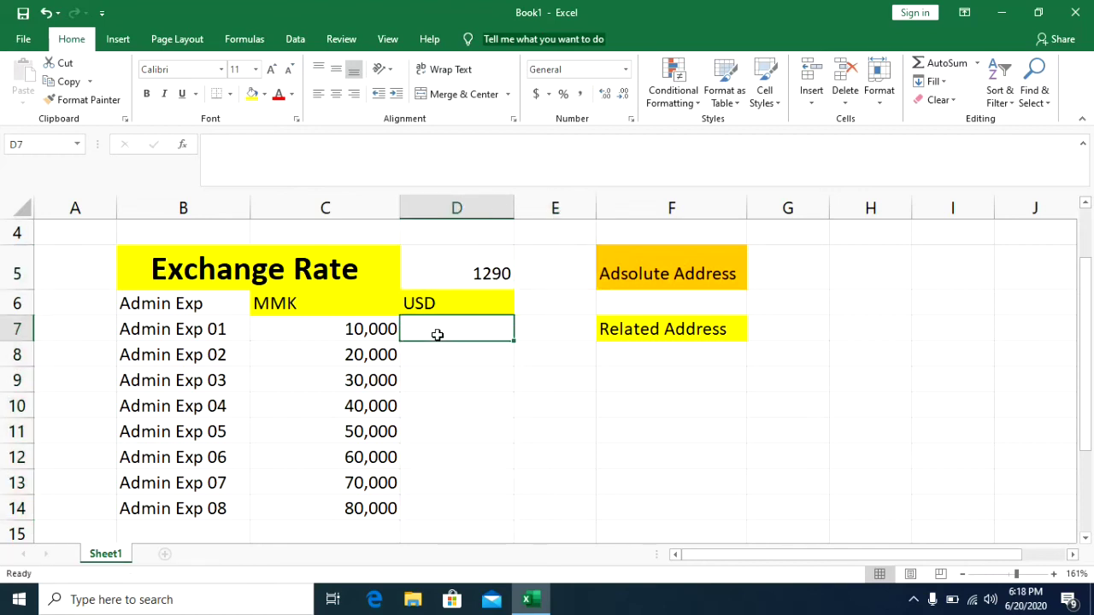
type("=")
left_click(355, 331)
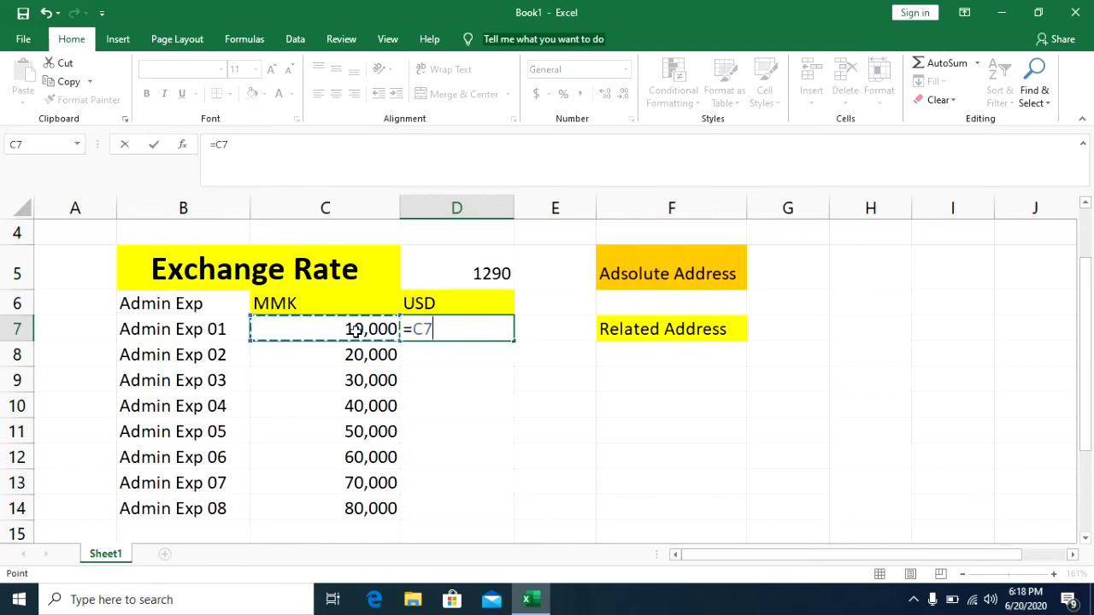
type("/")
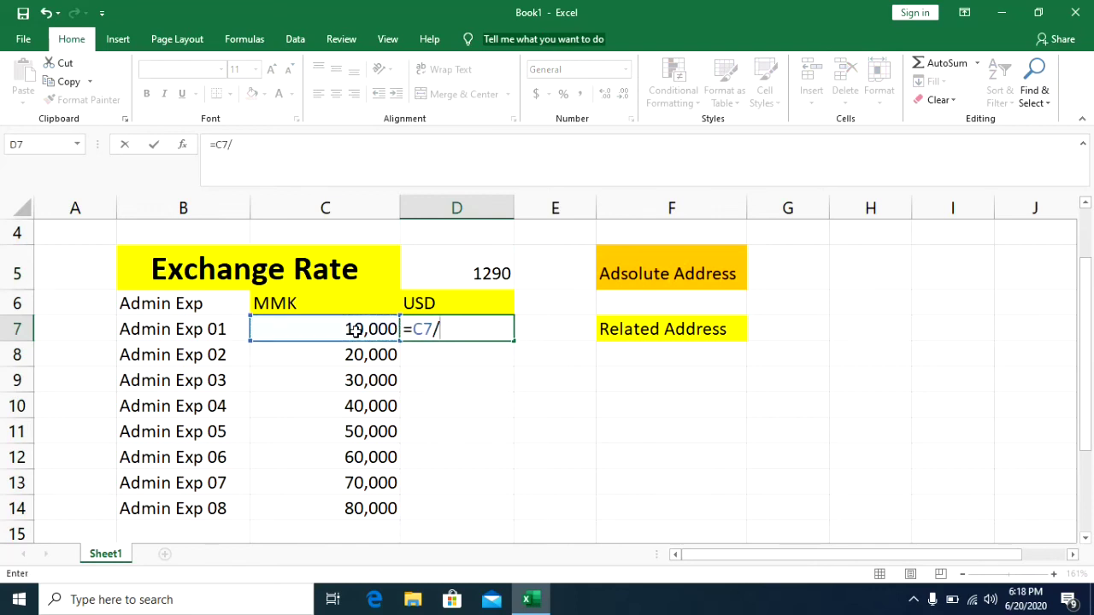
left_click(472, 273)
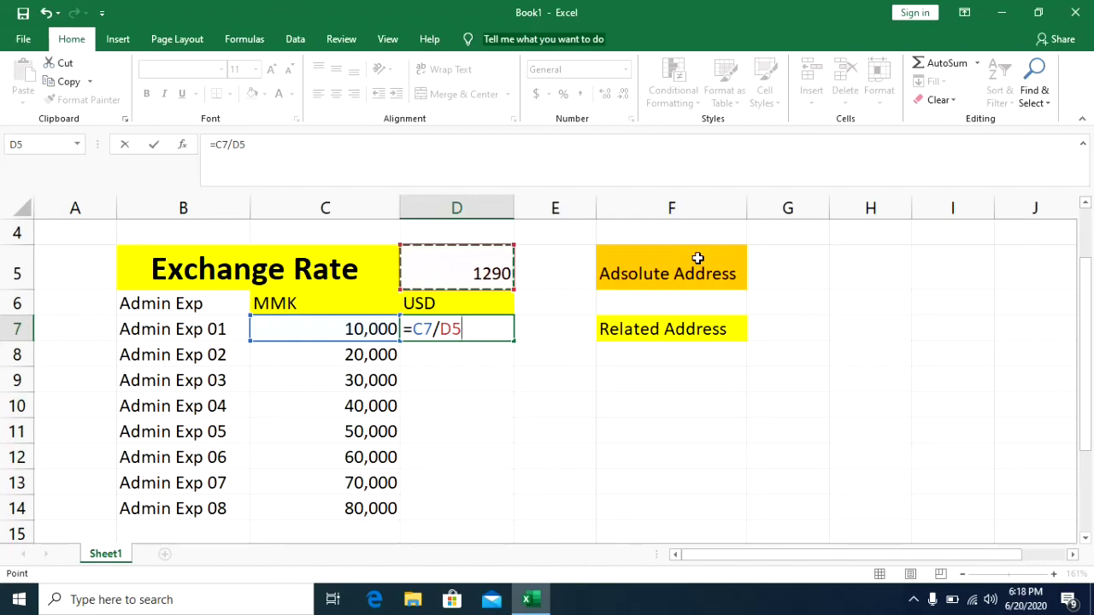
- Make D7's formula =C7/$D$5 with F4 and fill it down to D14
key("F4")
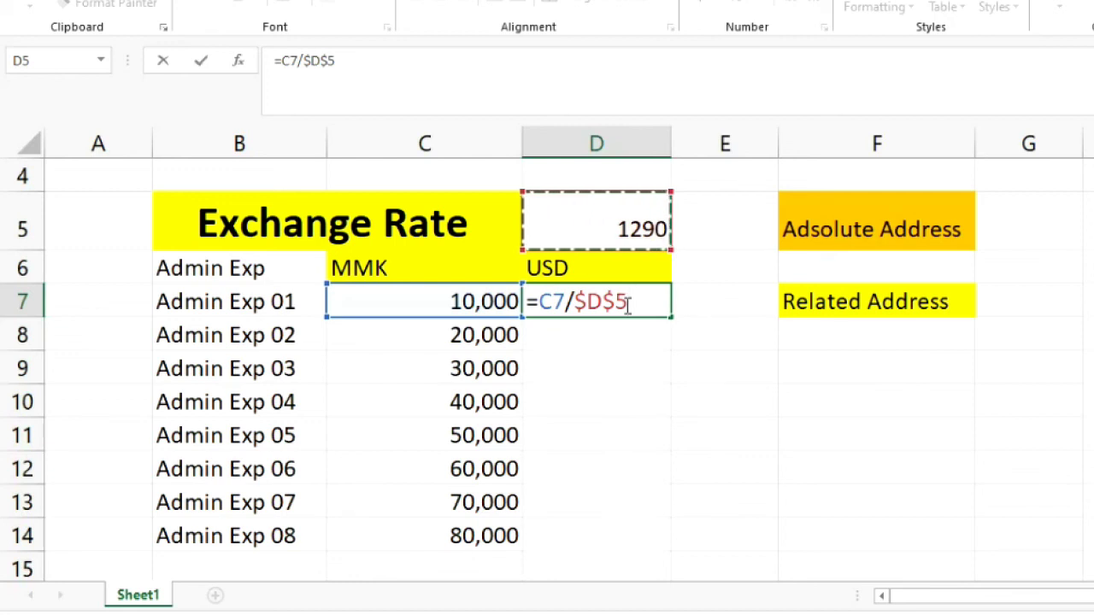
key("F4")
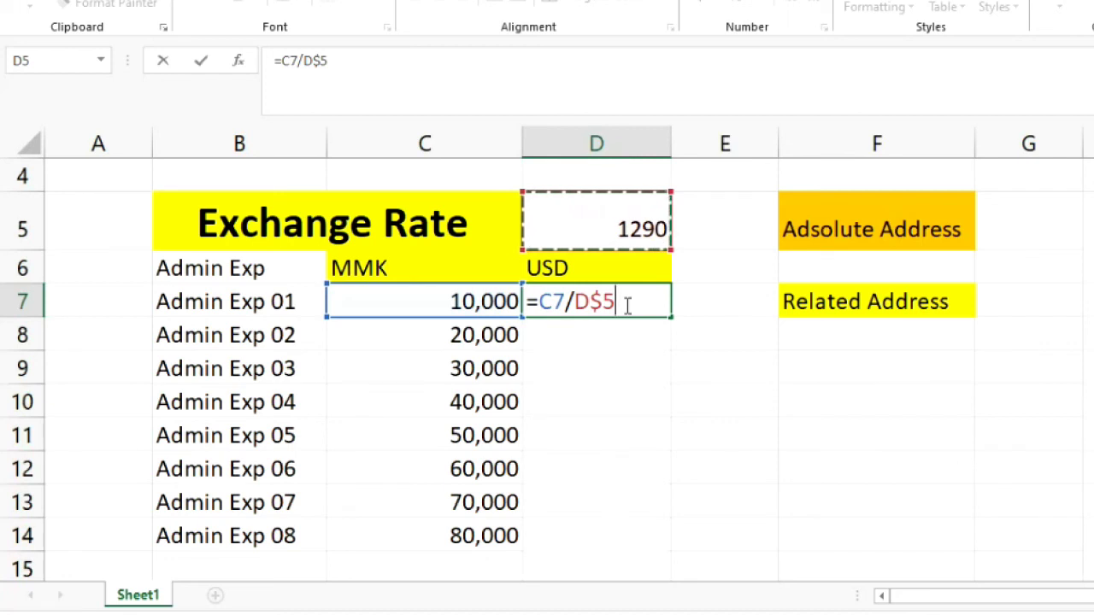
key("F4")
key("F4")
key("F4")
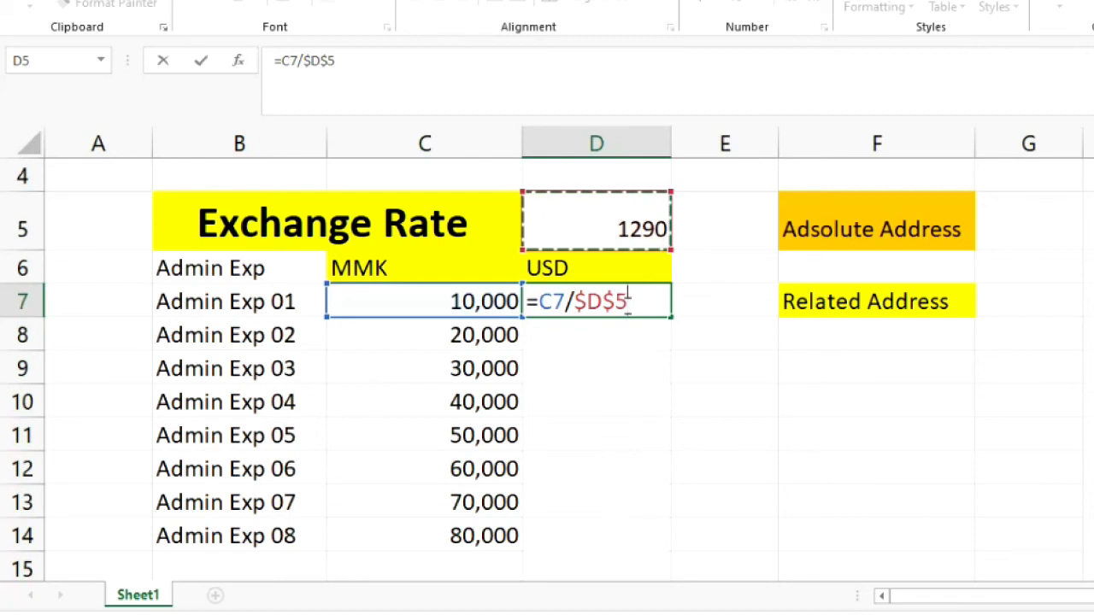
key("Return")
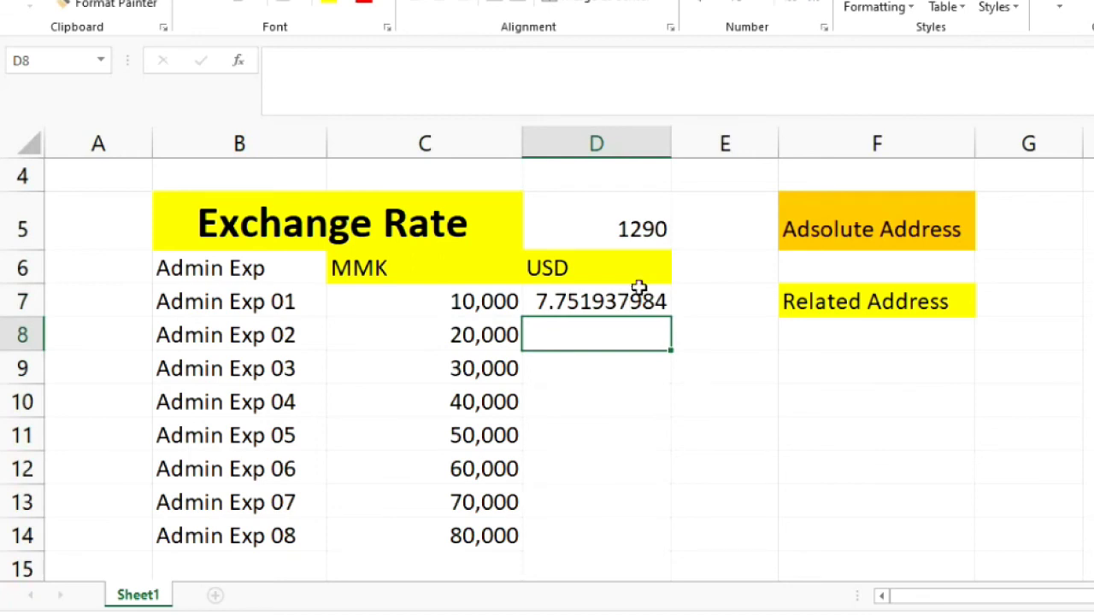
left_click(640, 295)
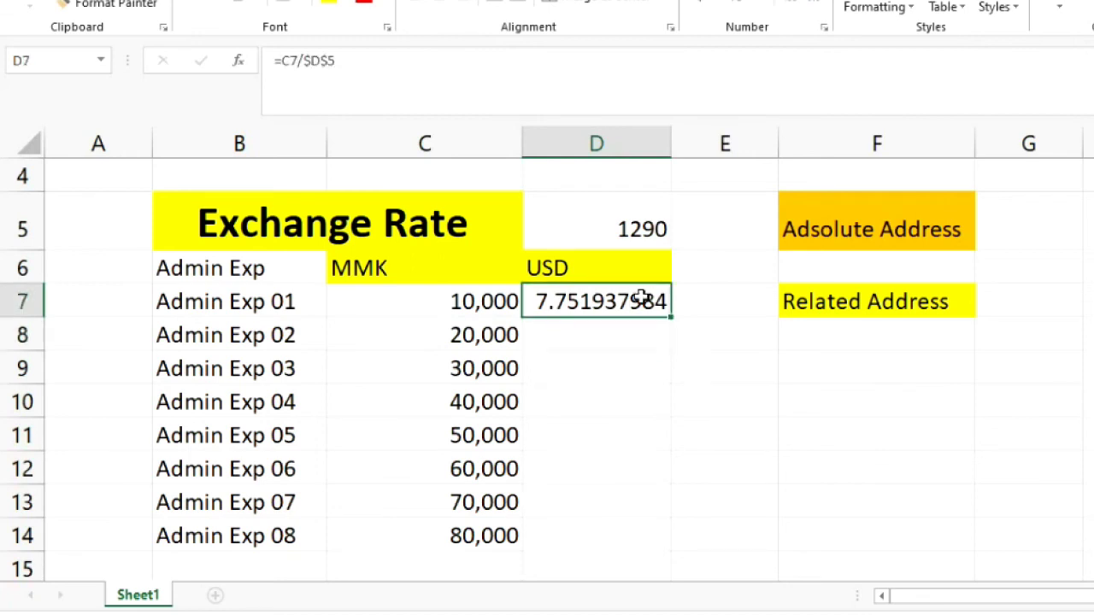
double_click(671, 318)
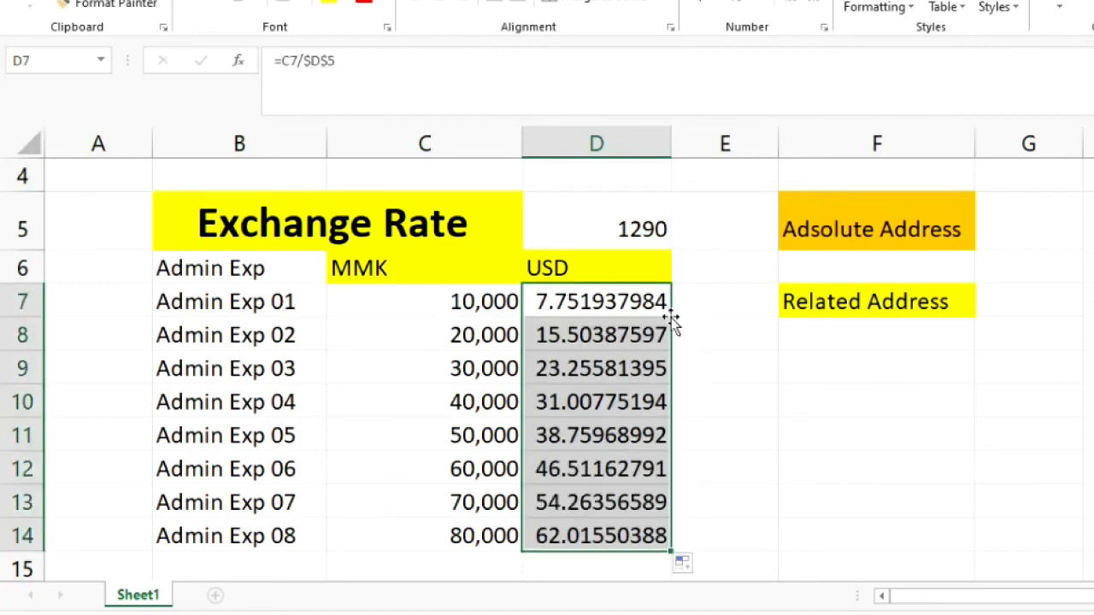